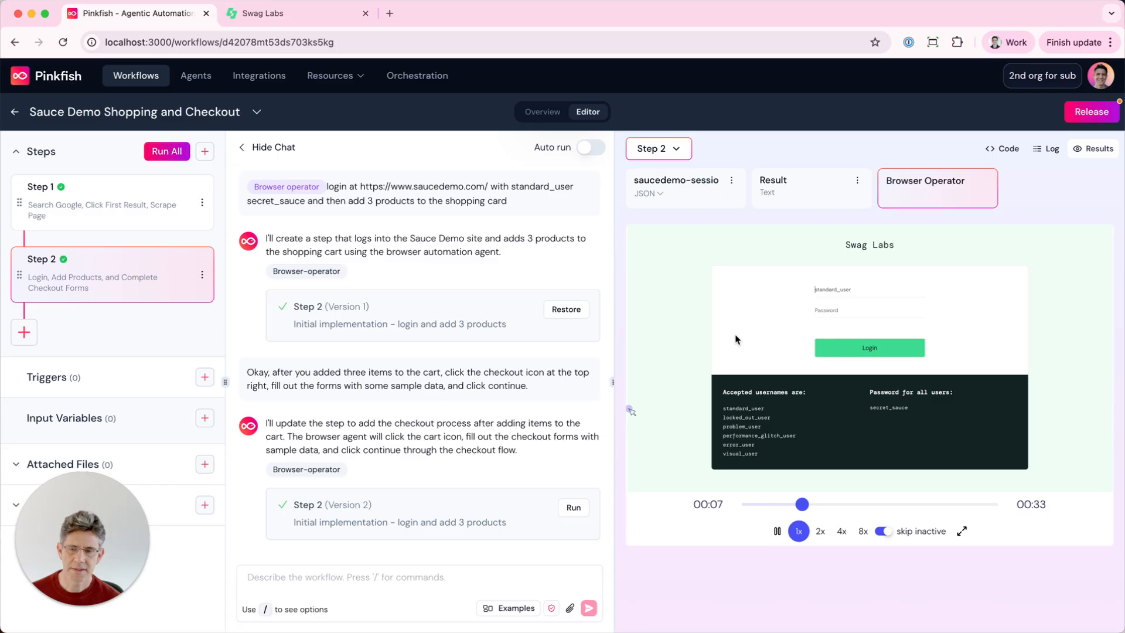
# - Speed the Browser Operator replay to 8x, then bring up the Swag Labs tab
pyautogui.click(863, 530)
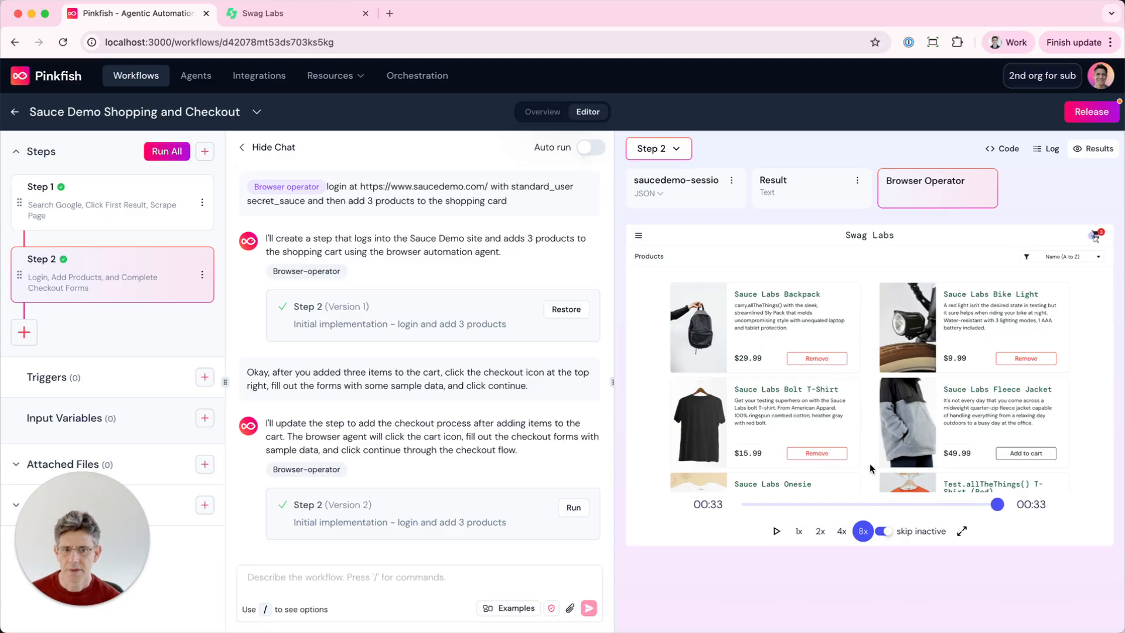
pyautogui.click(282, 14)
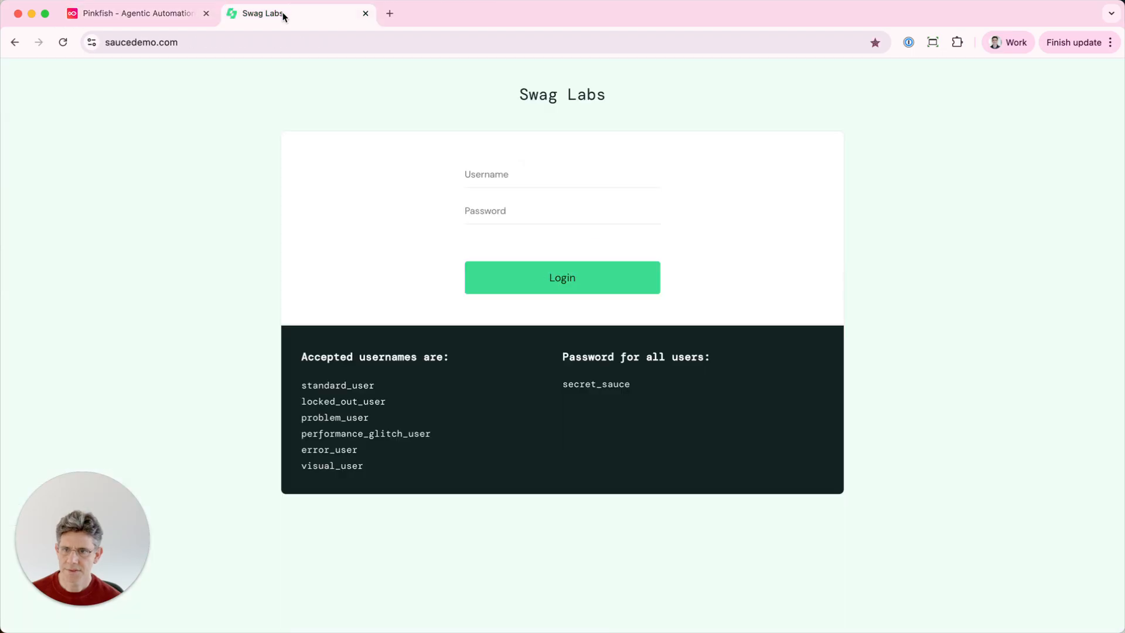
# - Log in to Swag Labs as standard_user with the copied demo password
pyautogui.click(204, 39)
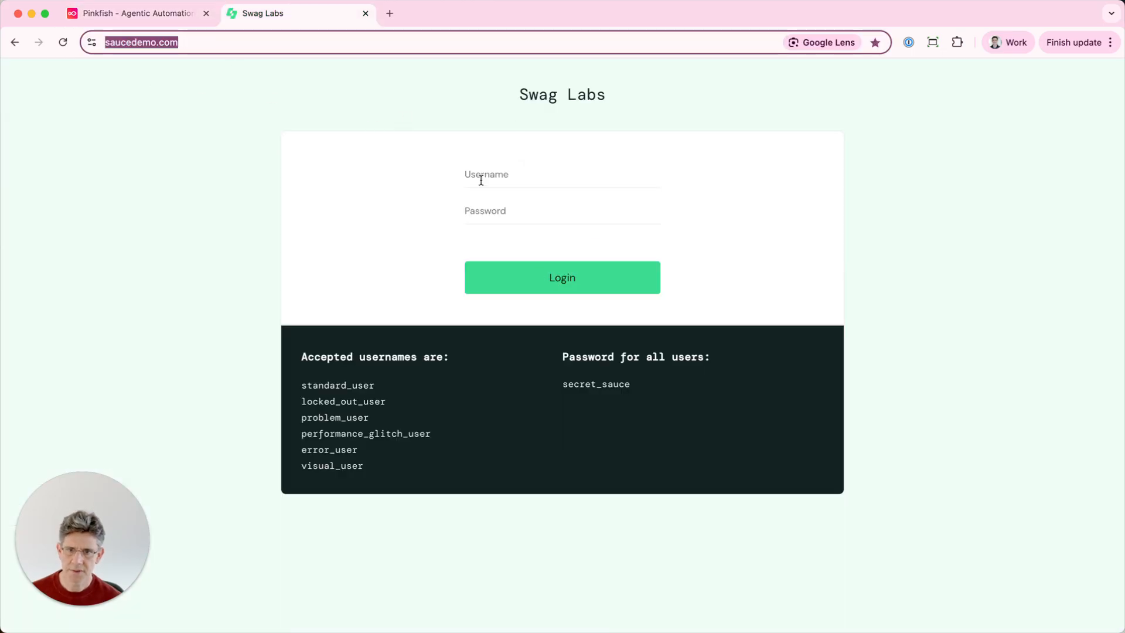
pyautogui.click(400, 304)
pyautogui.doubleClick(344, 384)
pyautogui.press('super+c')
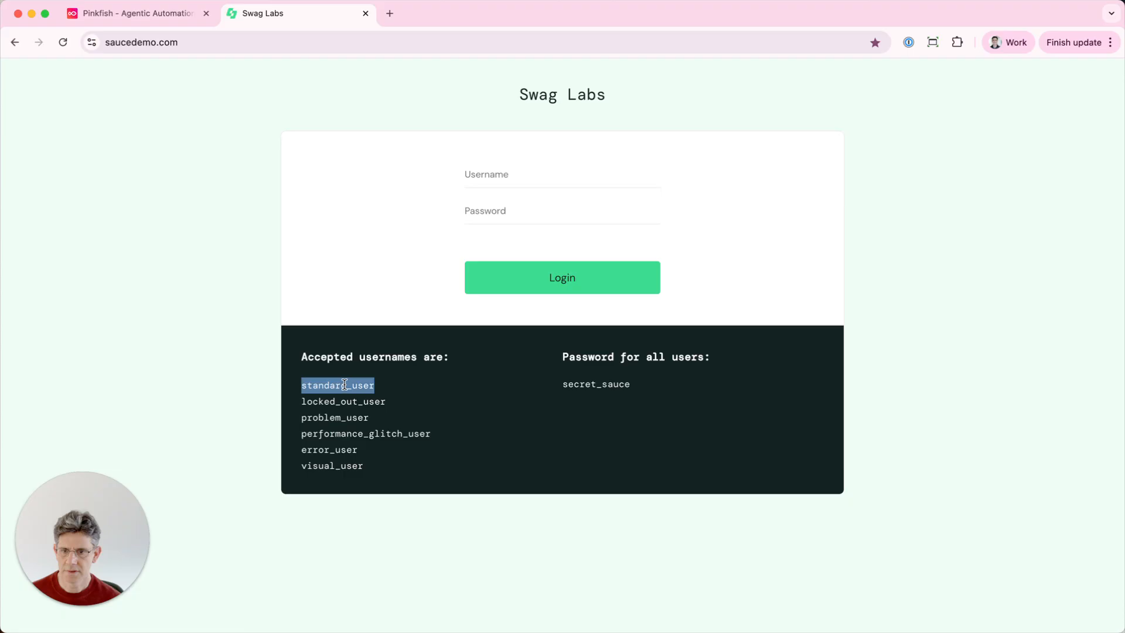
pyautogui.click(504, 176)
pyautogui.press('super+v')
pyautogui.doubleClick(602, 383)
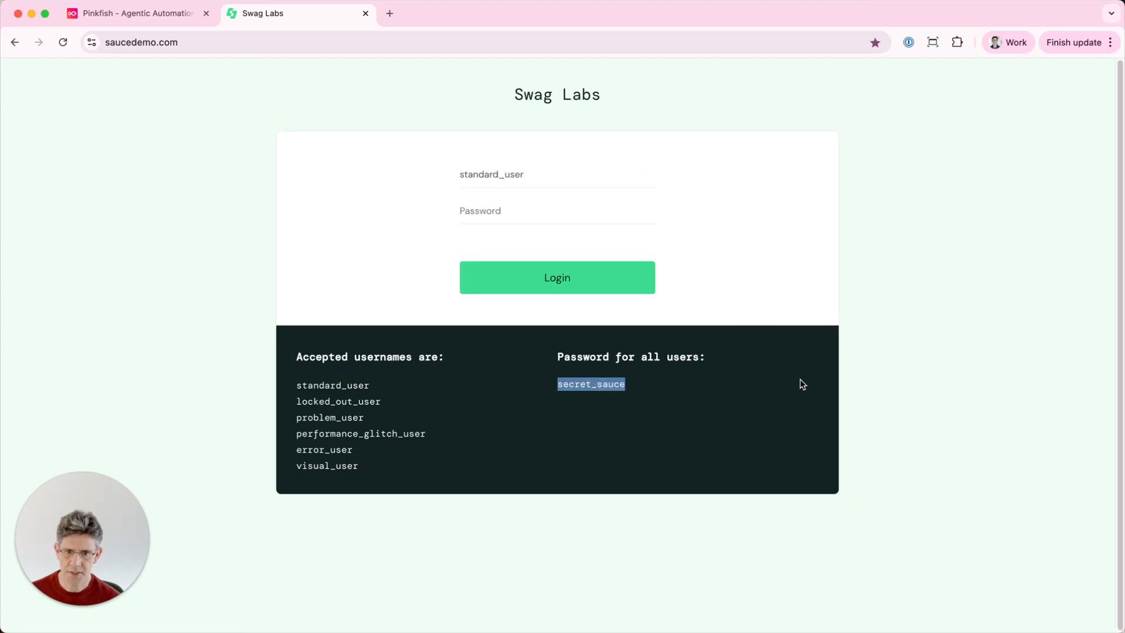
pyautogui.click(548, 219)
pyautogui.press('super+v')
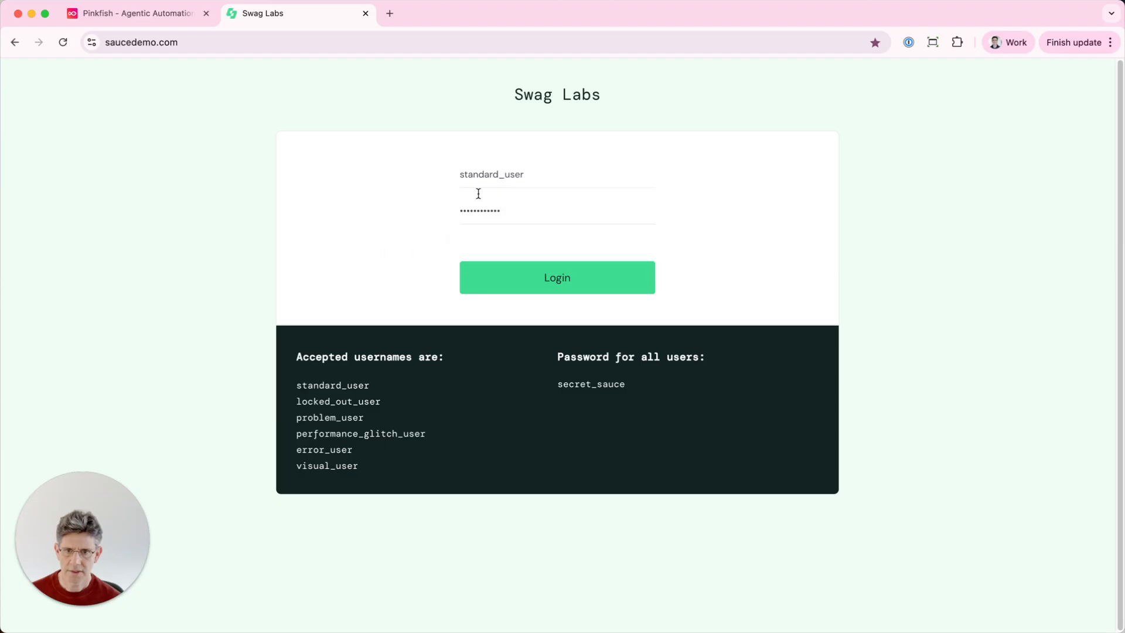
pyautogui.click(544, 290)
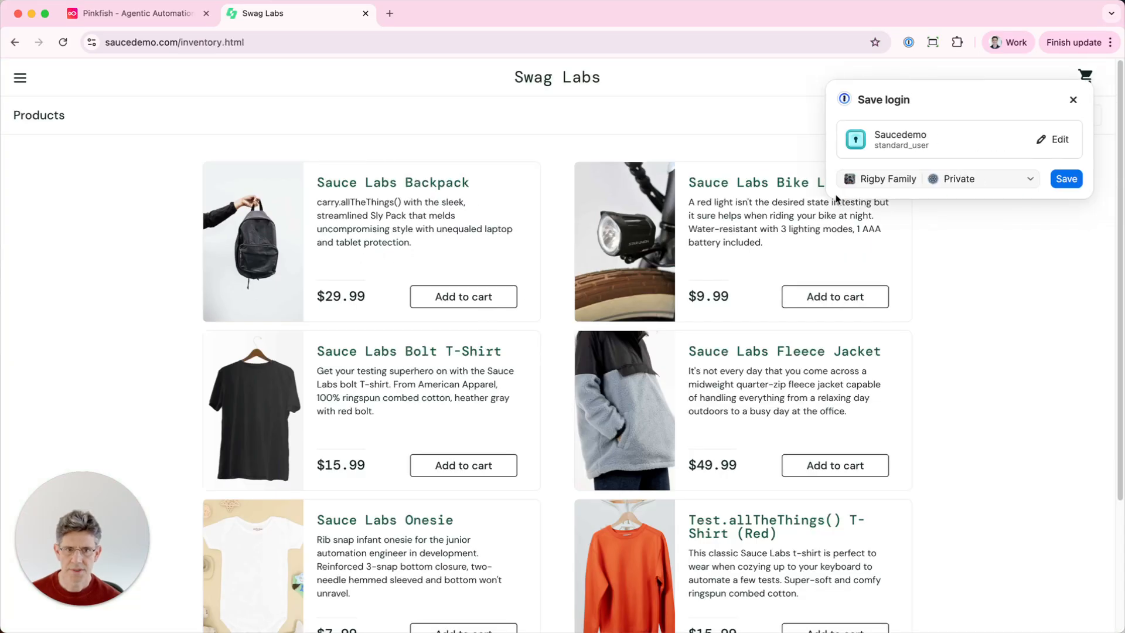
pyautogui.click(1075, 101)
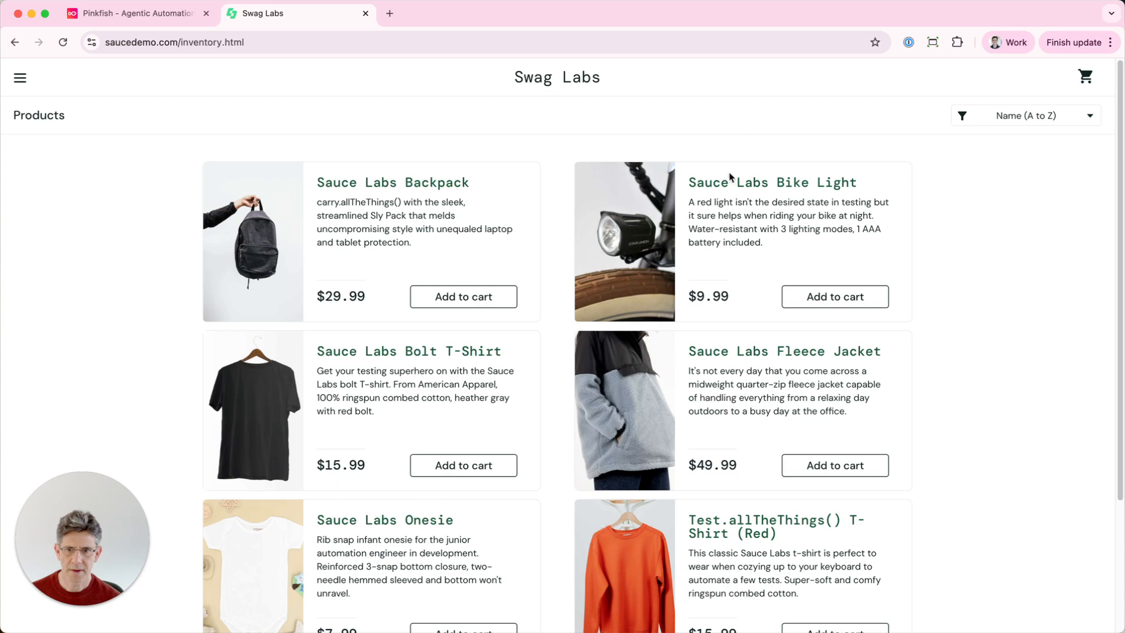
# - Add the Backpack, Bike Light and Fleece Jacket to the cart and start checkout
pyautogui.click(466, 296)
pyautogui.click(823, 302)
pyautogui.click(833, 476)
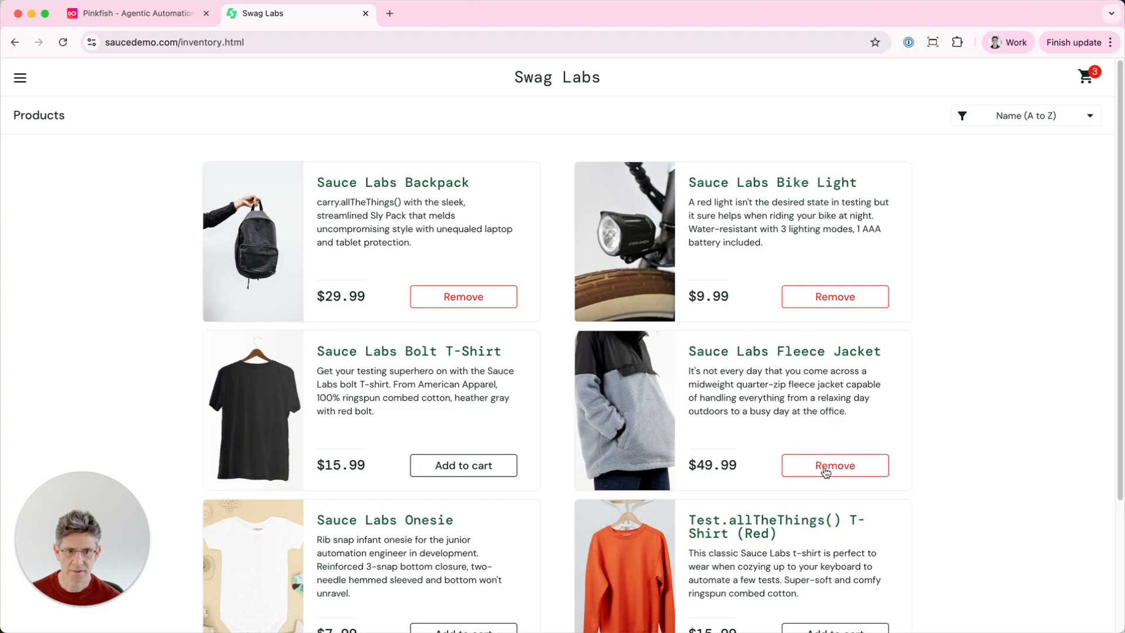
pyautogui.click(1084, 77)
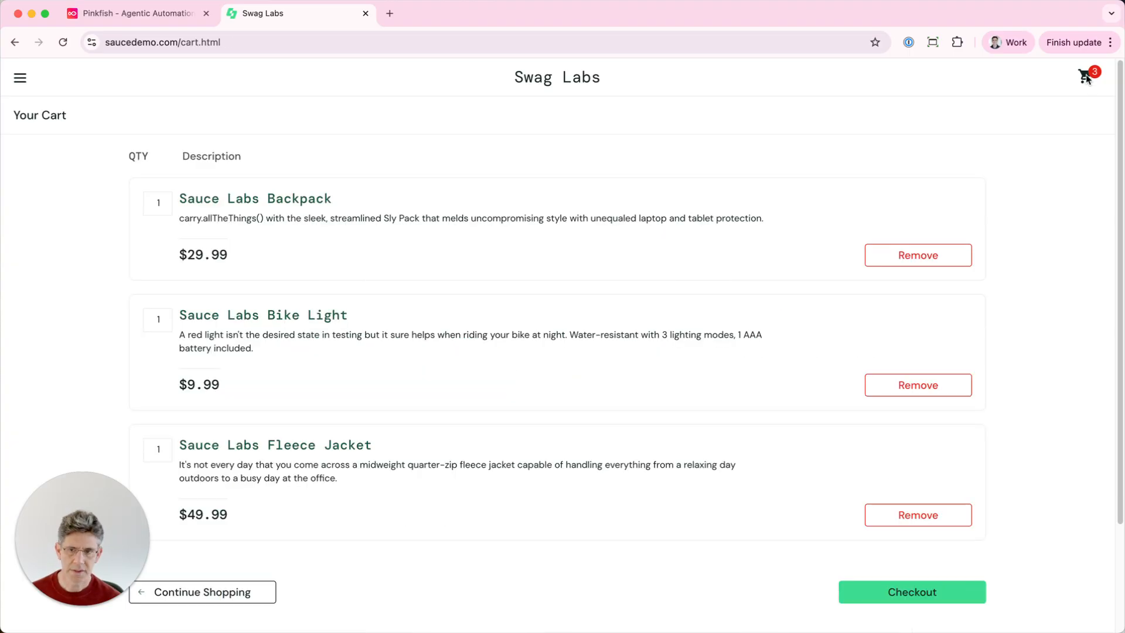
pyautogui.scroll(-3, 516, 211)
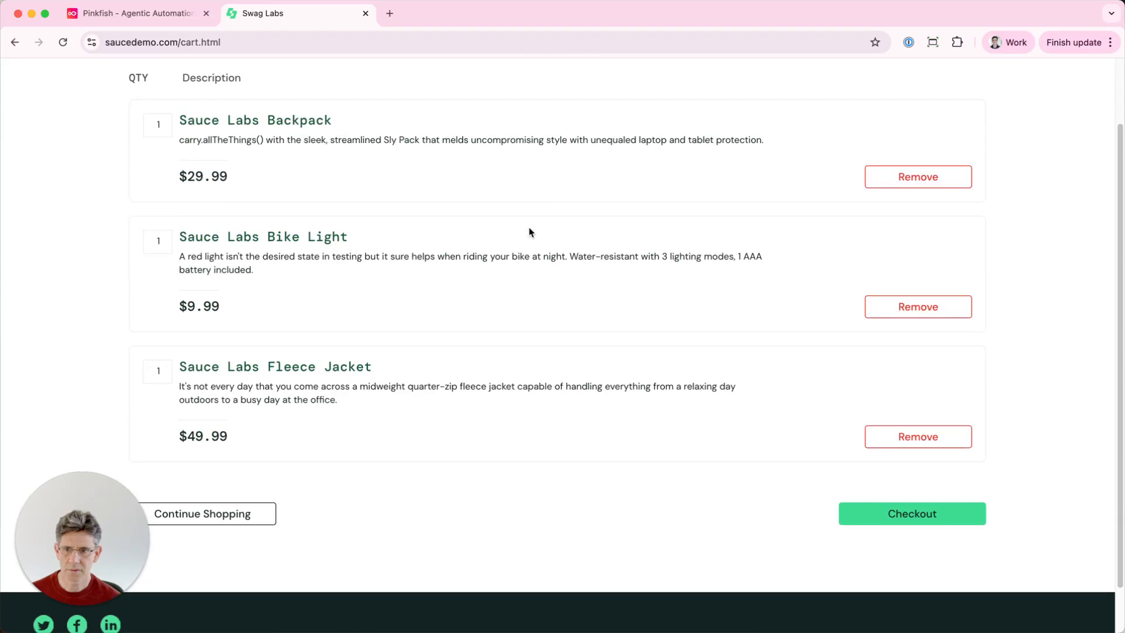
pyautogui.click(898, 519)
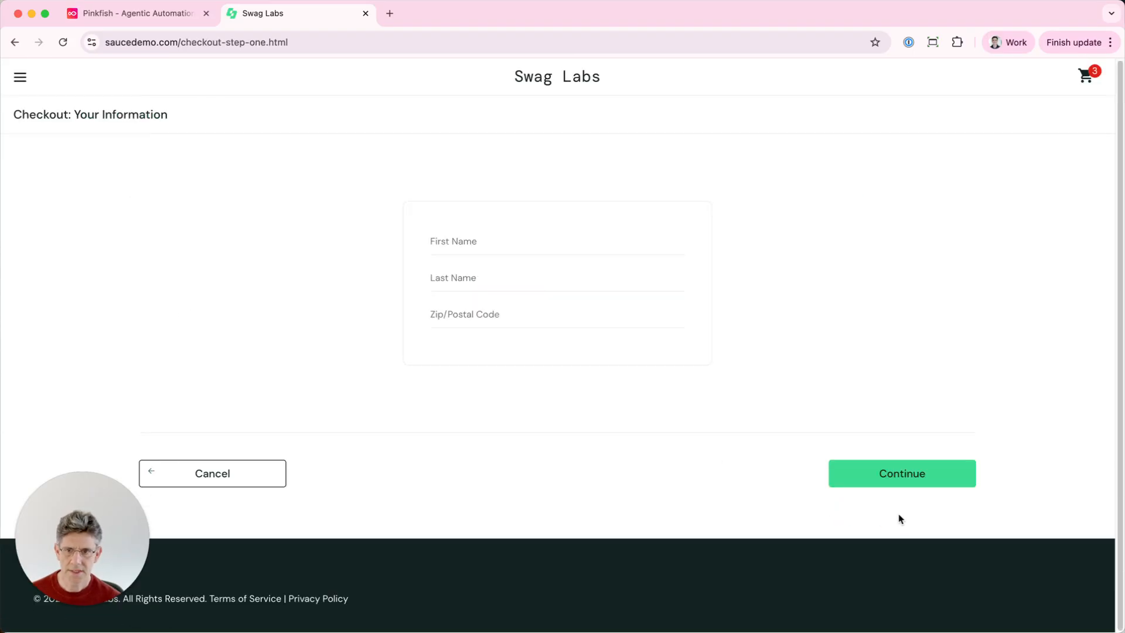
# - Fill in the buyer's first name, last name and postal code on the checkout form
pyautogui.click(493, 234)
pyautogui.write('ben')
pyautogui.press('Tab')
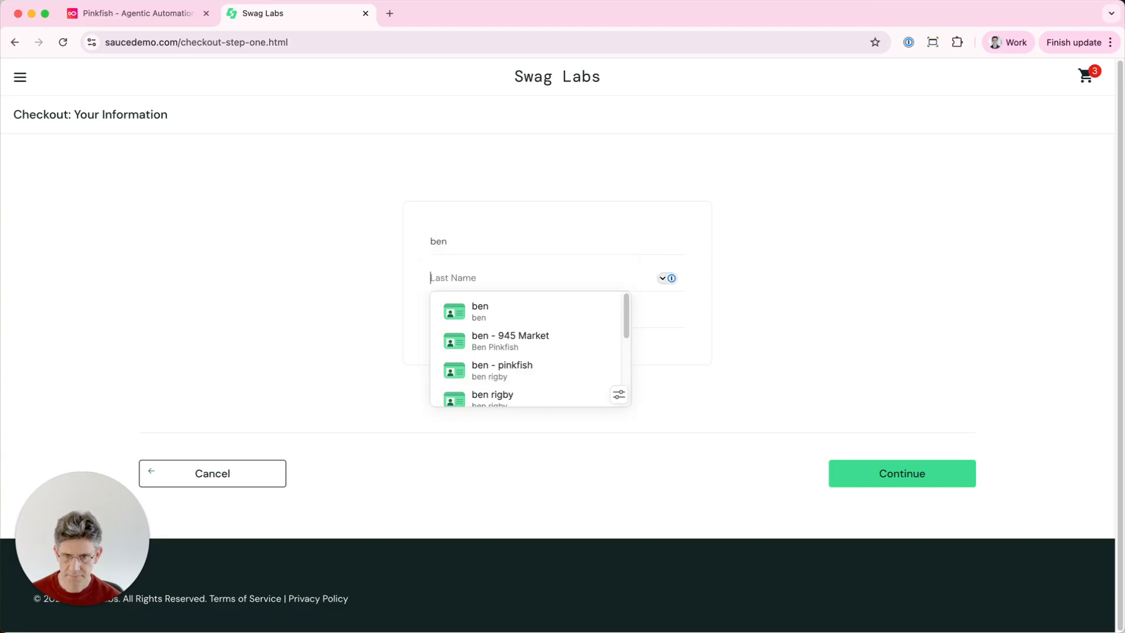
pyautogui.write('rigby')
pyautogui.press('Tab')
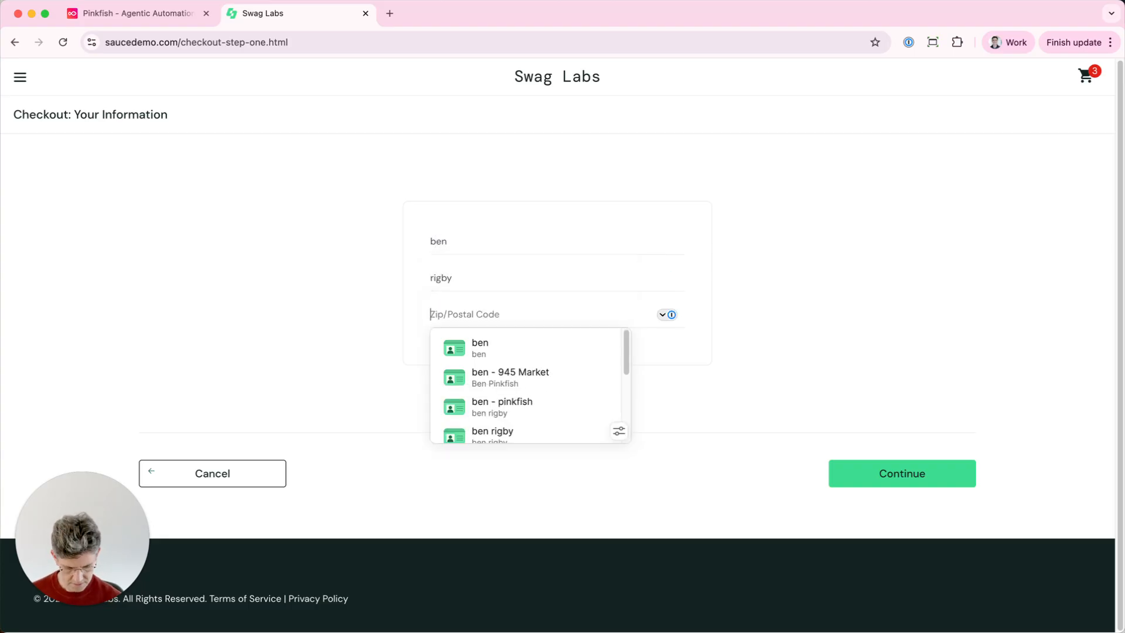
pyautogui.write('94110')
pyautogui.click(657, 377)
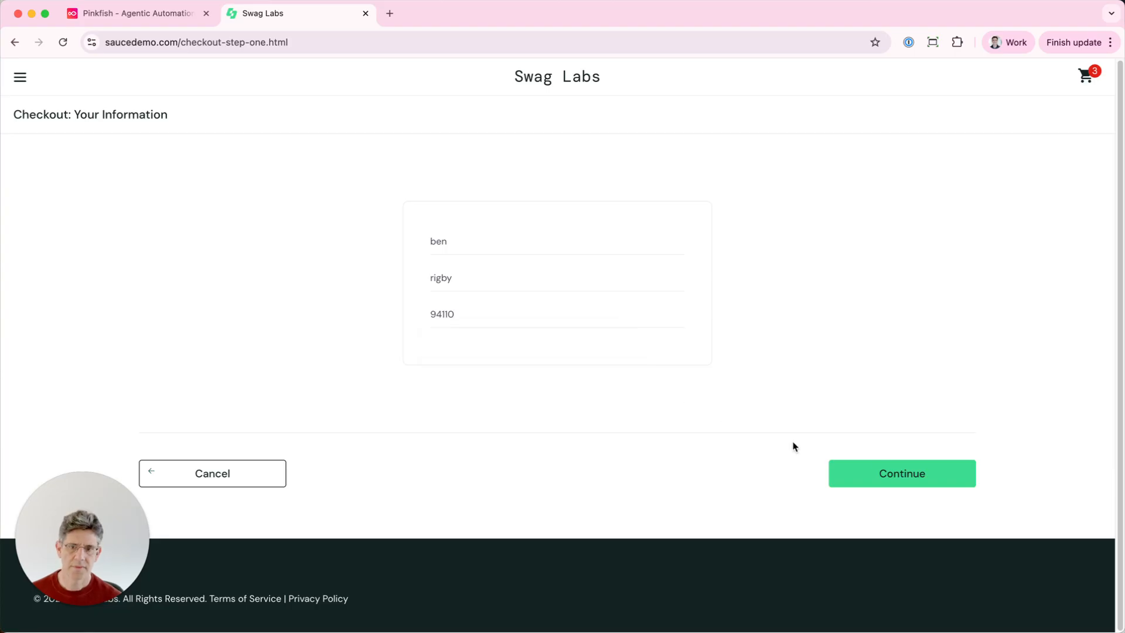
# - Continue to the overview and place the $97.17 order, then return to Pinkfish
pyautogui.click(918, 474)
pyautogui.scroll(-5, 697, 418)
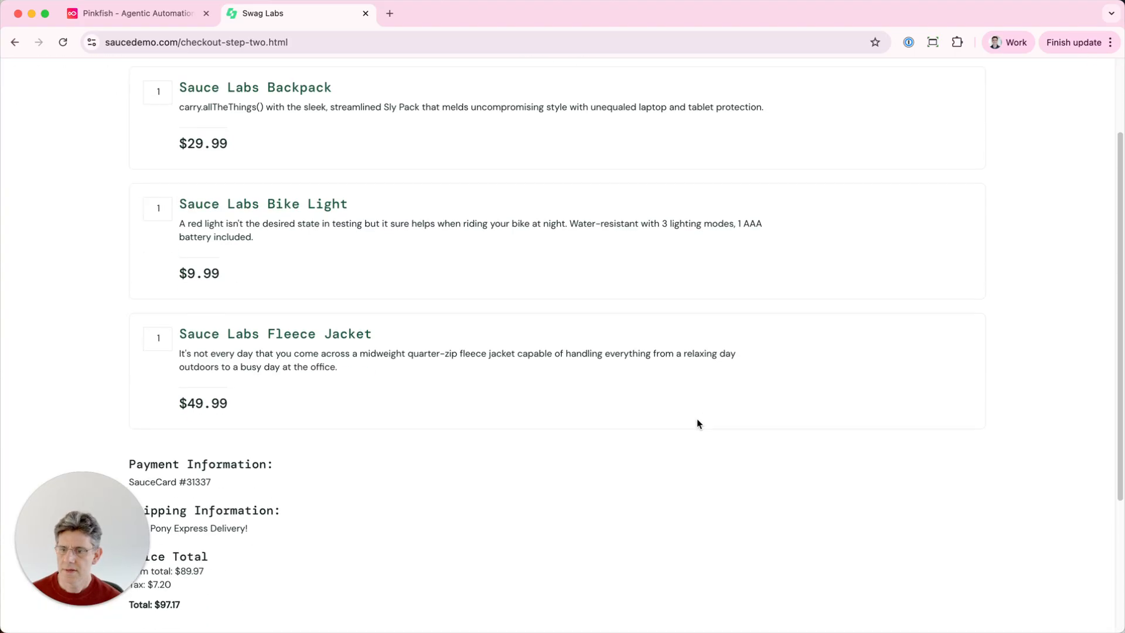
pyautogui.scroll(-1, 698, 412)
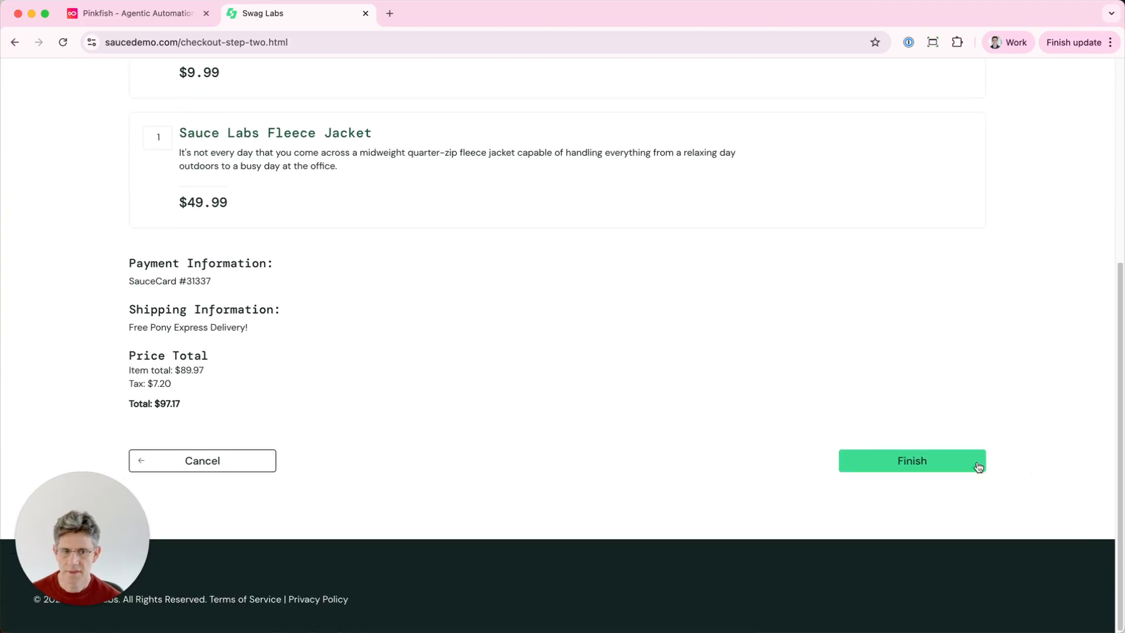
pyautogui.click(907, 468)
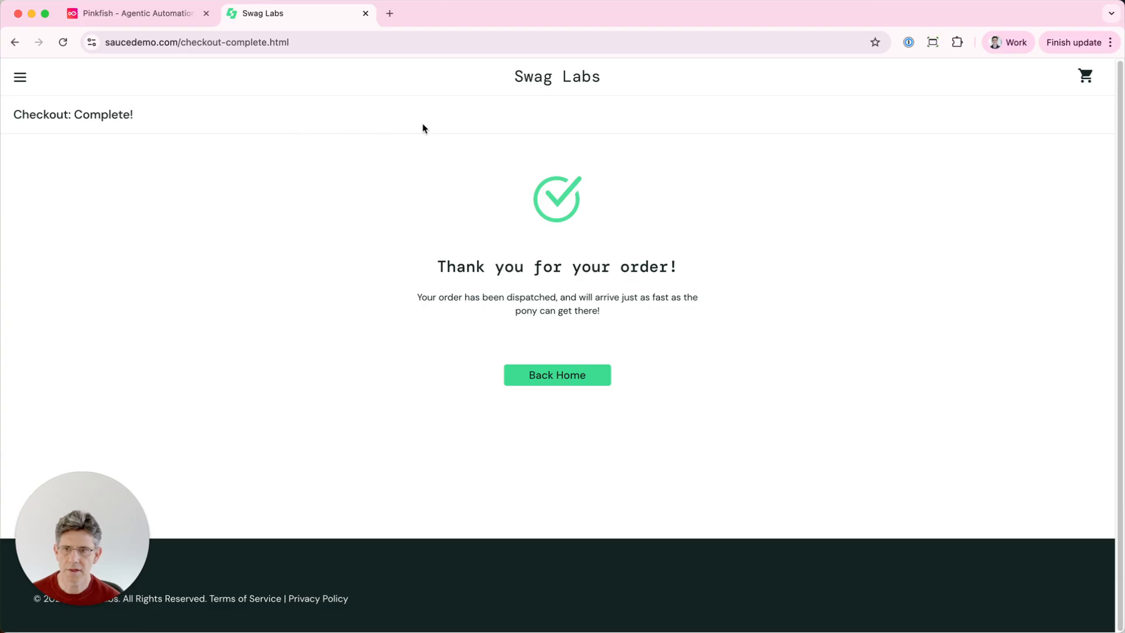
pyautogui.click(120, 19)
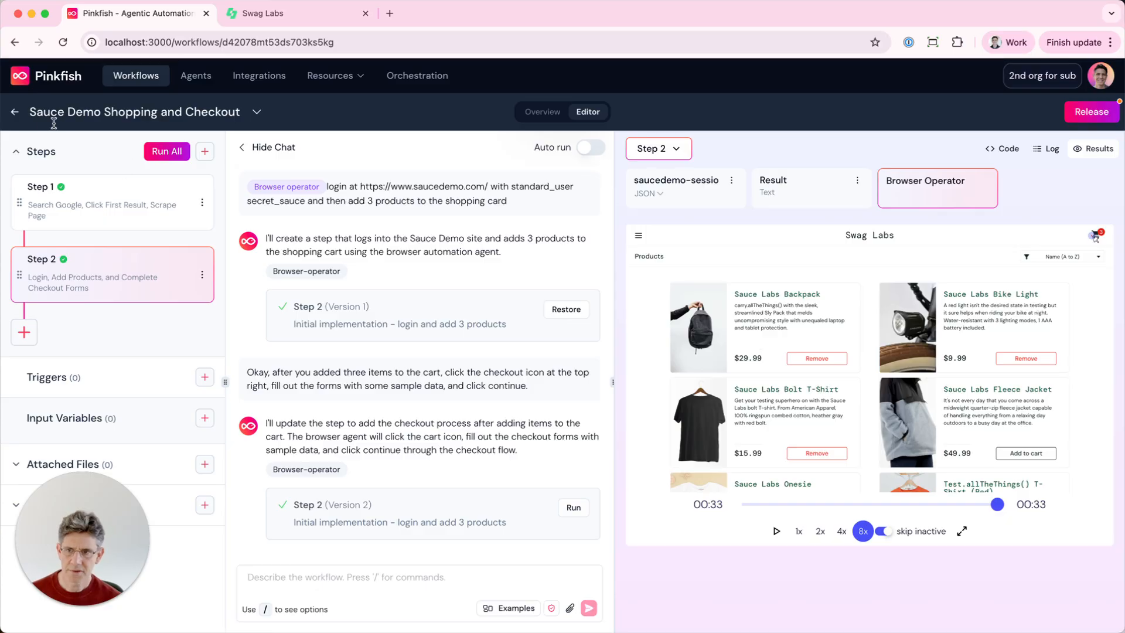
# - Create a new workflow and attach the Browser operator skill with /brows
pyautogui.click(16, 115)
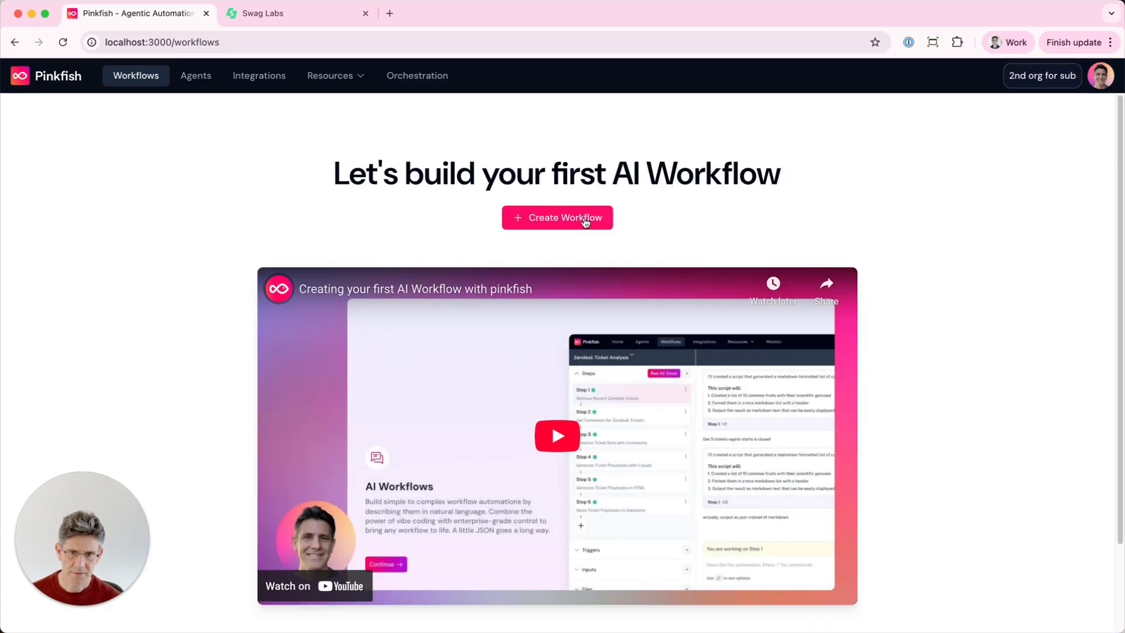
pyautogui.click(563, 216)
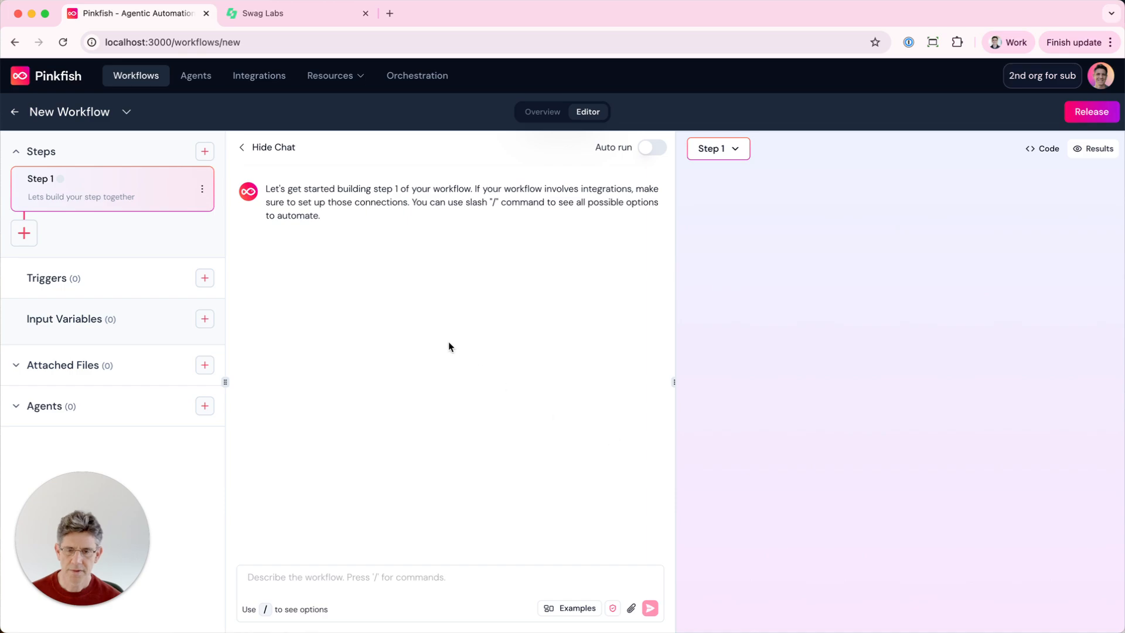
pyautogui.write('/browser')
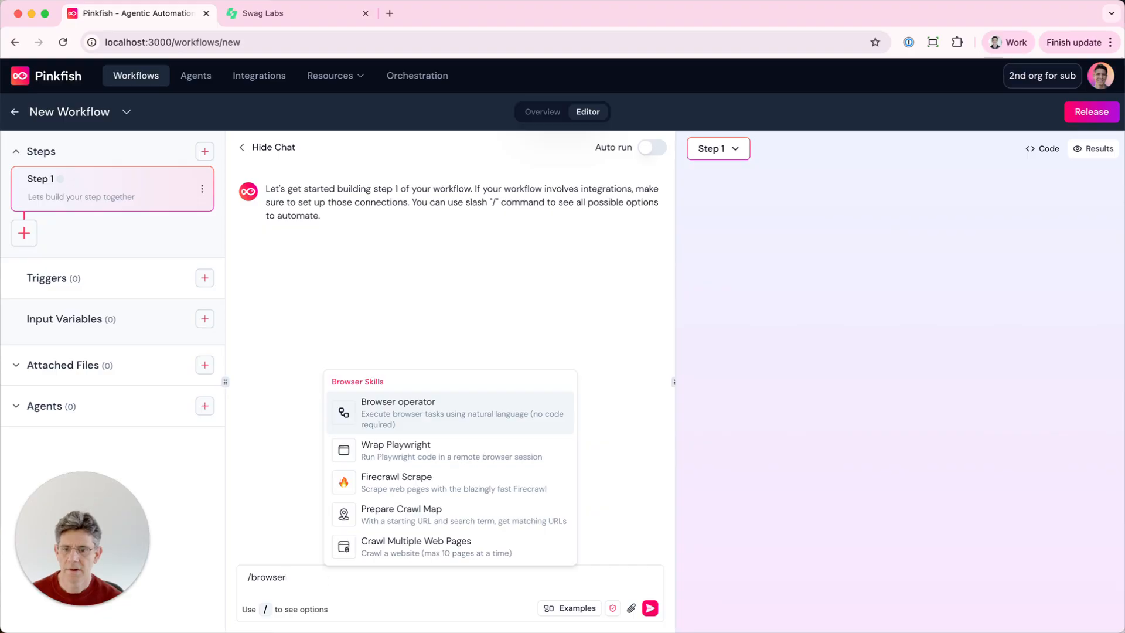
pyautogui.press('Return')
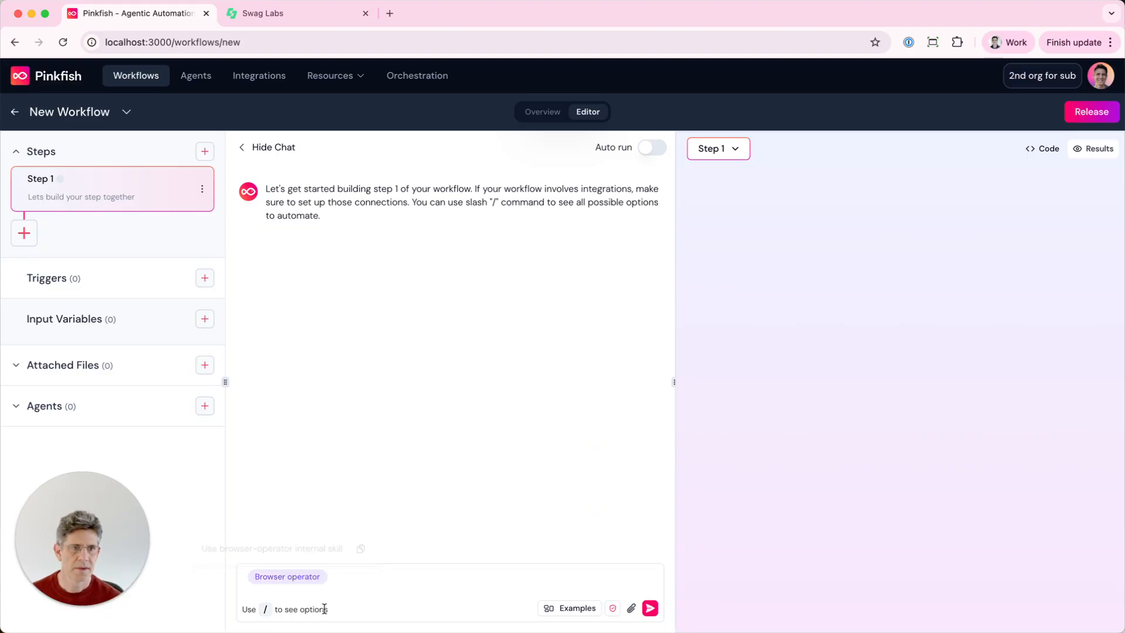
# - Trim the Swag Labs address back to the saucedemo.com login page and select that URL
pyautogui.click(276, 18)
pyautogui.click(248, 42)
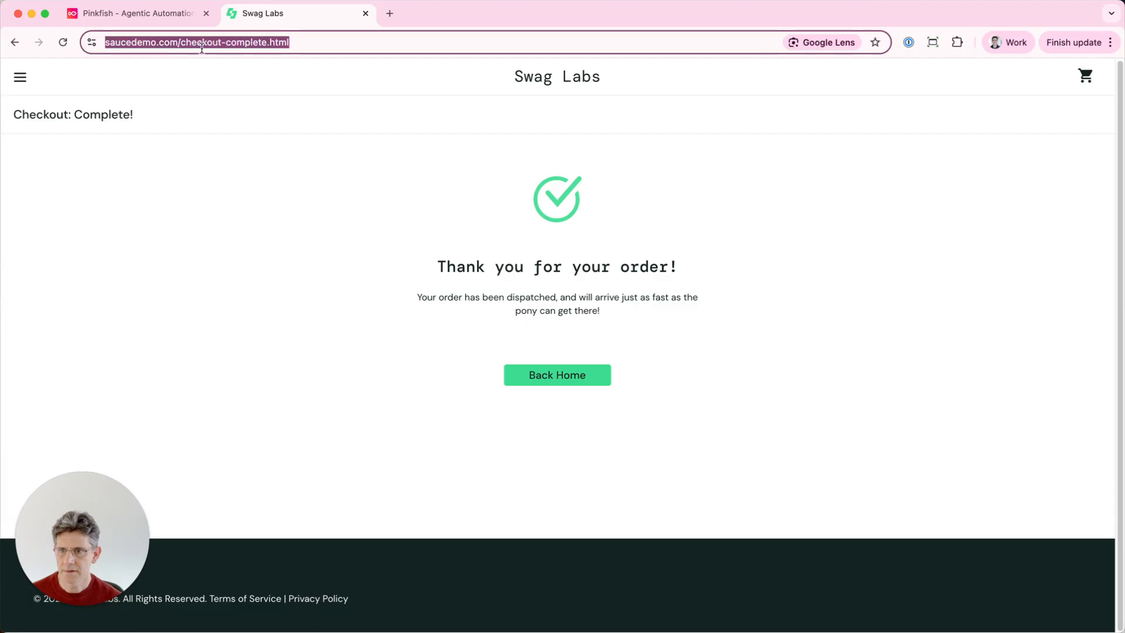
pyautogui.click(557, 375)
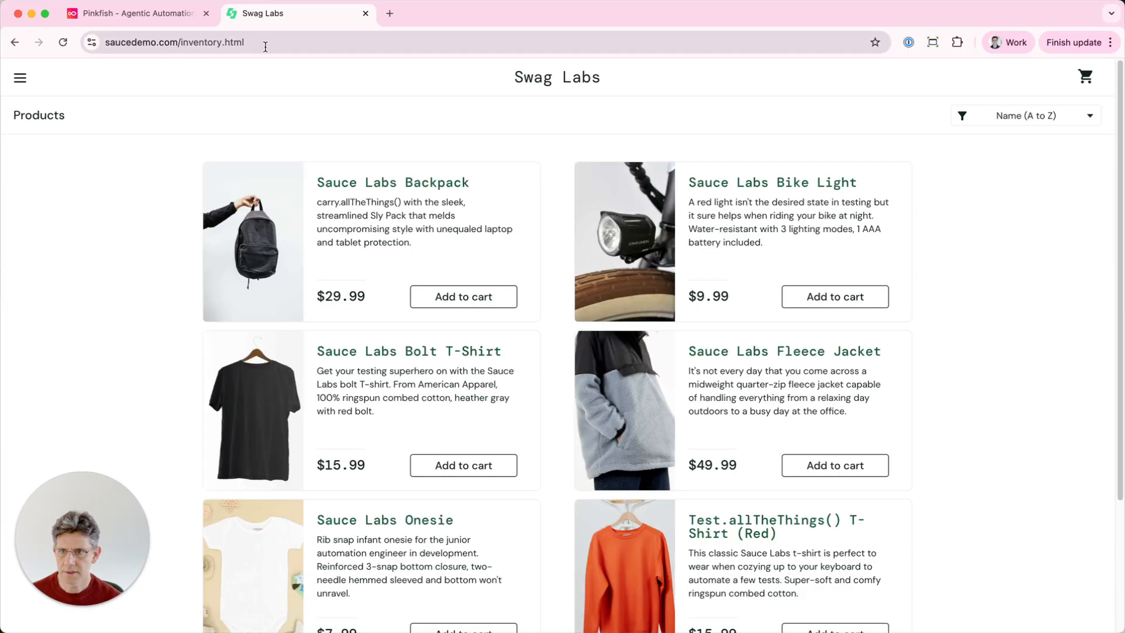
pyautogui.moveTo(264, 42); pyautogui.dragTo(197, 43)
pyautogui.press('BackSpace')
pyautogui.press('BackSpace')
pyautogui.press('BackSpace')
pyautogui.press('BackSpace')
pyautogui.press('BackSpace')
pyautogui.press('Return')
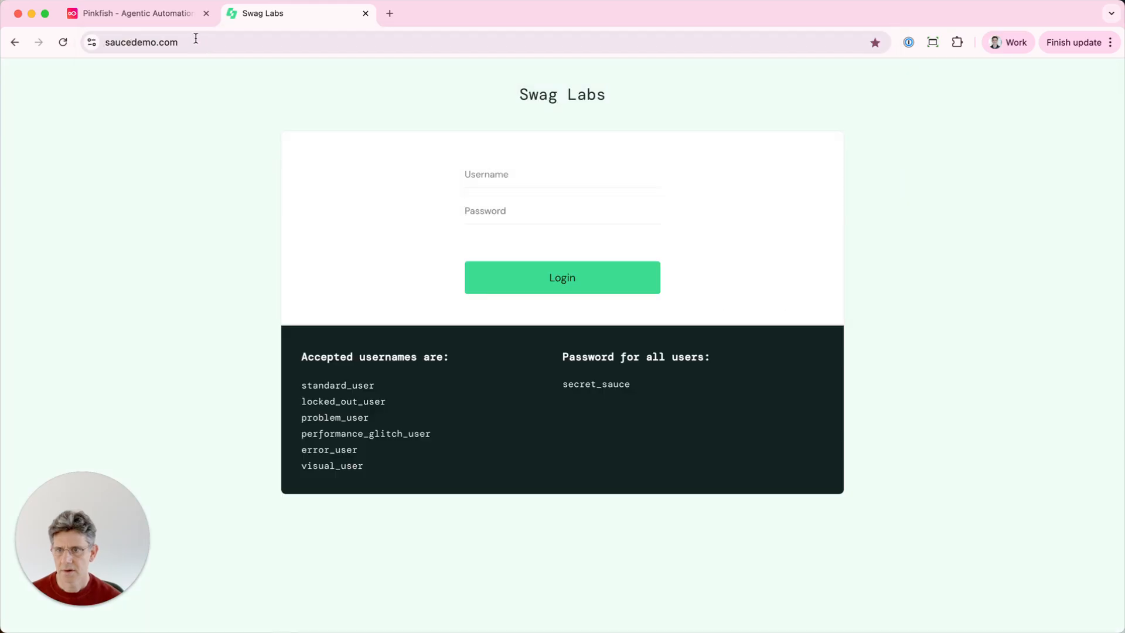
pyautogui.click(195, 41)
pyautogui.press('super+c')
pyautogui.click(146, 16)
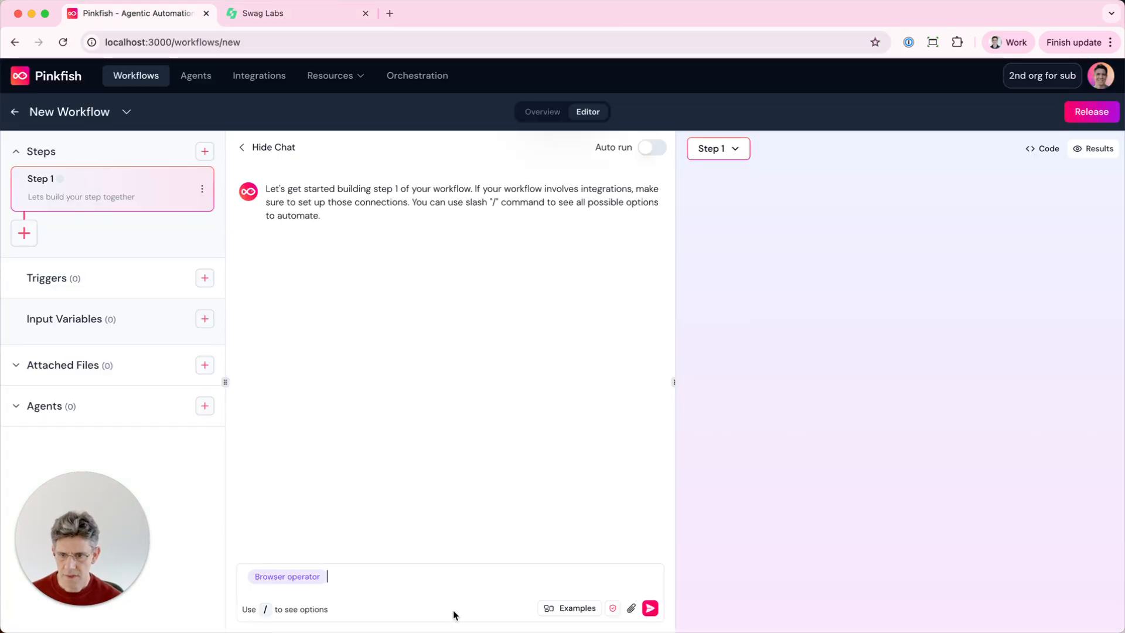
# - Begin the Step 1 prompt with 'login at' the saucedemo.com URL 'using' the copied username
pyautogui.click(418, 579)
pyautogui.write('login at')
pyautogui.press('super+v')
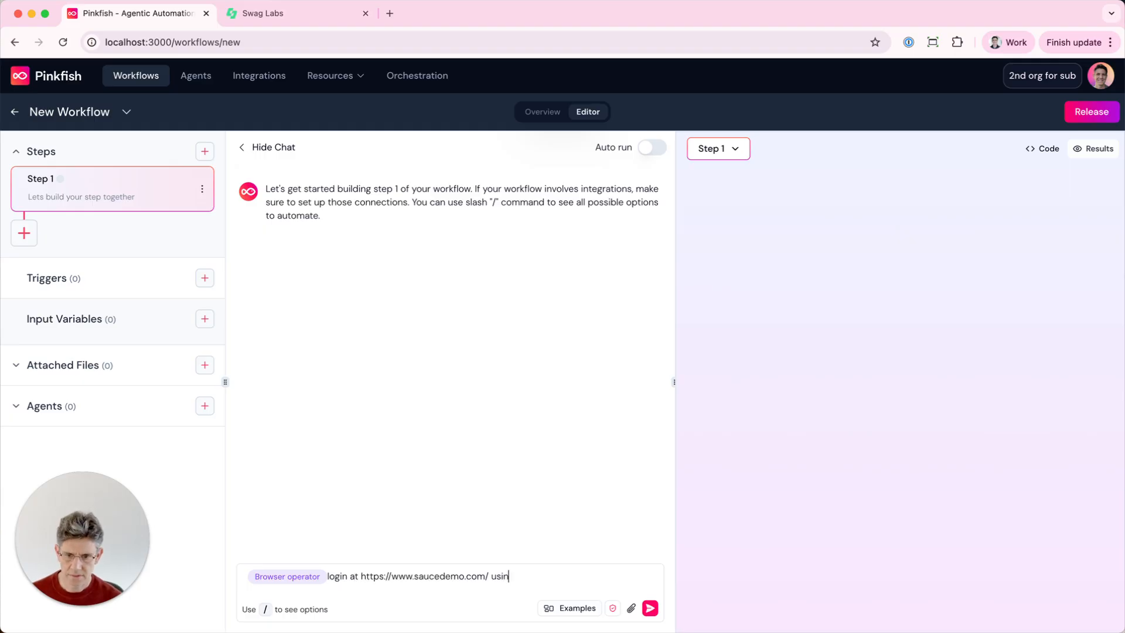
pyautogui.click(275, 13)
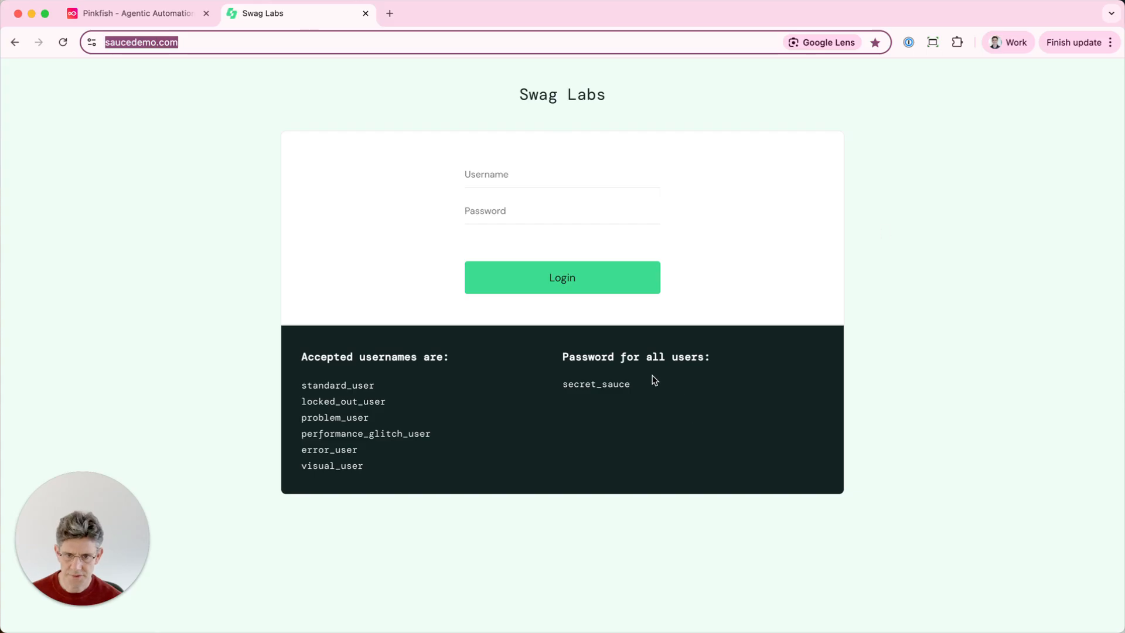
pyautogui.doubleClick(328, 384)
pyautogui.press('super+c')
pyautogui.click(161, 13)
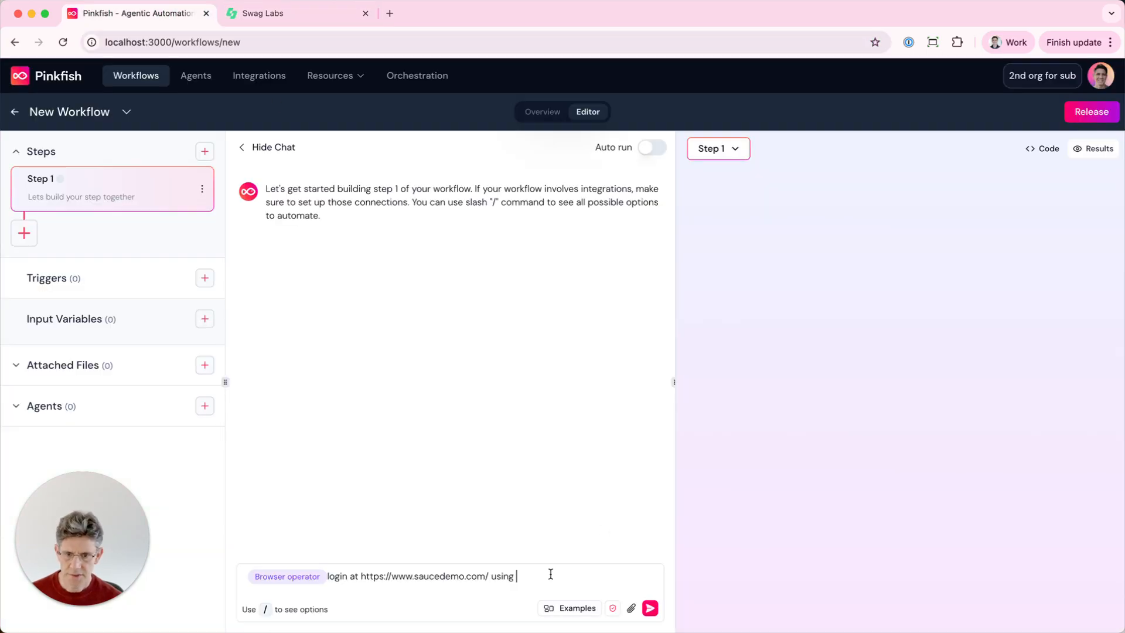
pyautogui.write('using')
pyautogui.press('super+v')
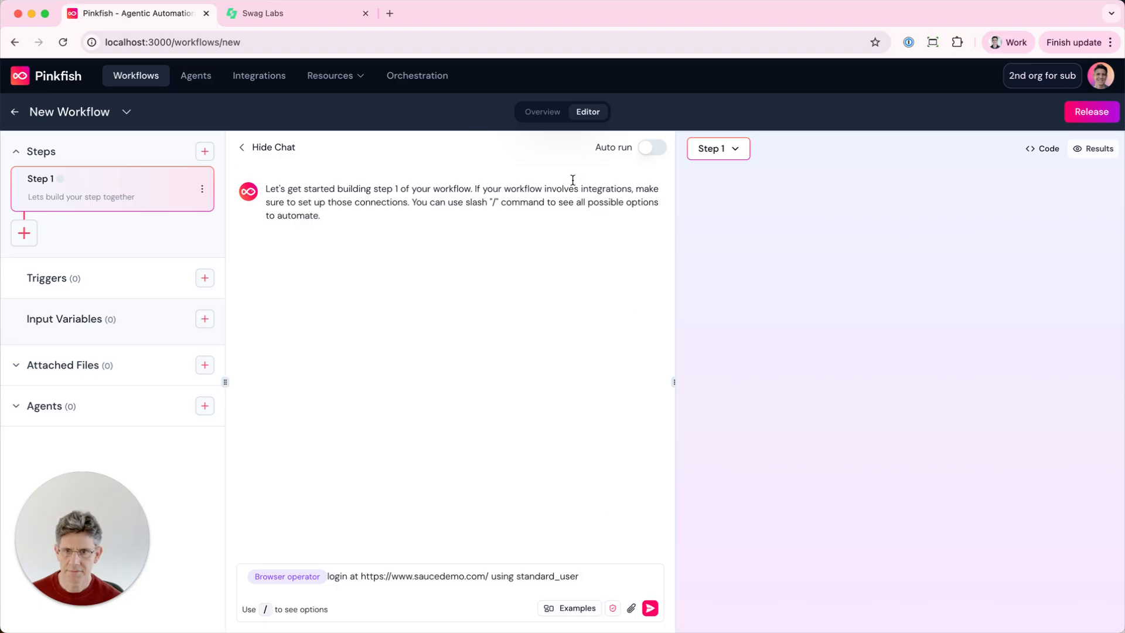
# - Add the demo password and a request to add three cart items, then send the prompt
pyautogui.click(338, 79)
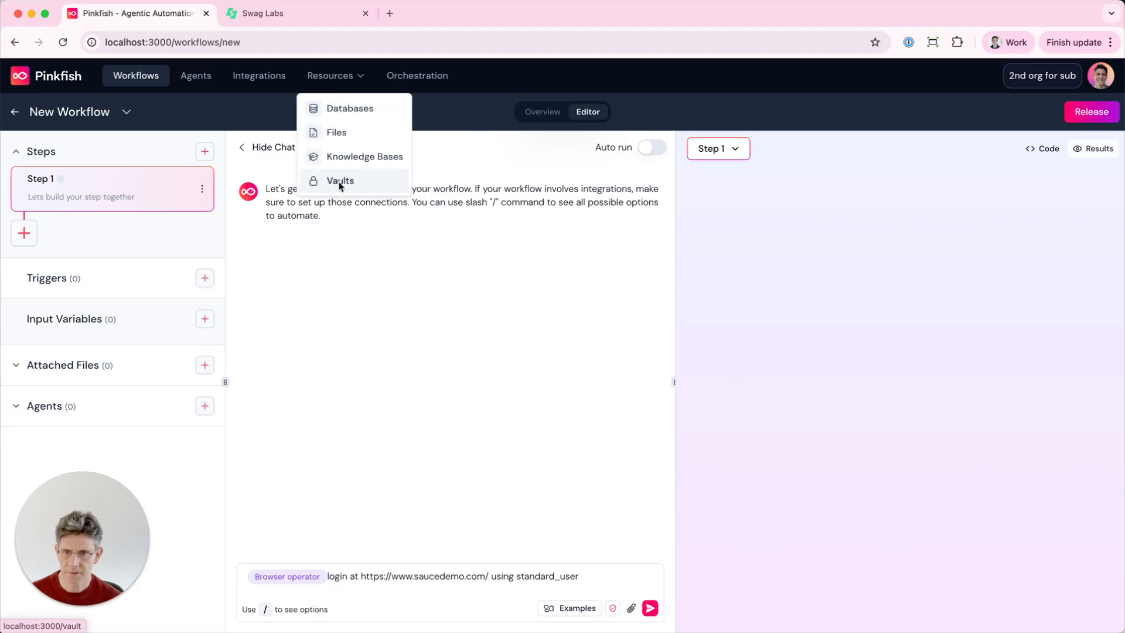
pyautogui.click(315, 23)
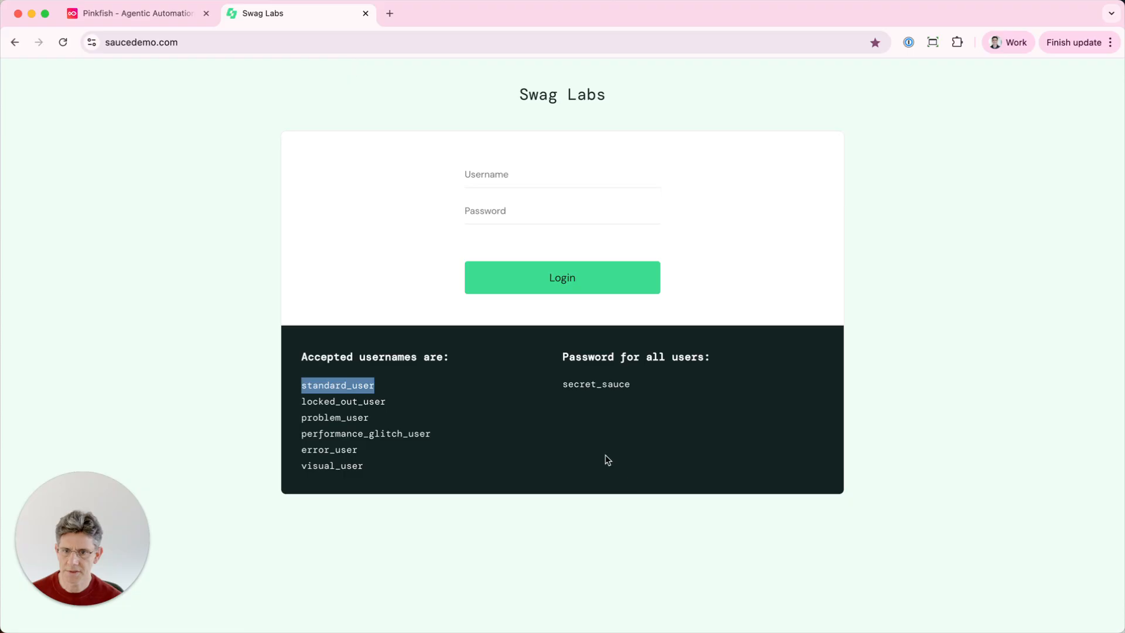
pyautogui.doubleClick(596, 383)
pyautogui.press('super+c')
pyautogui.click(117, 14)
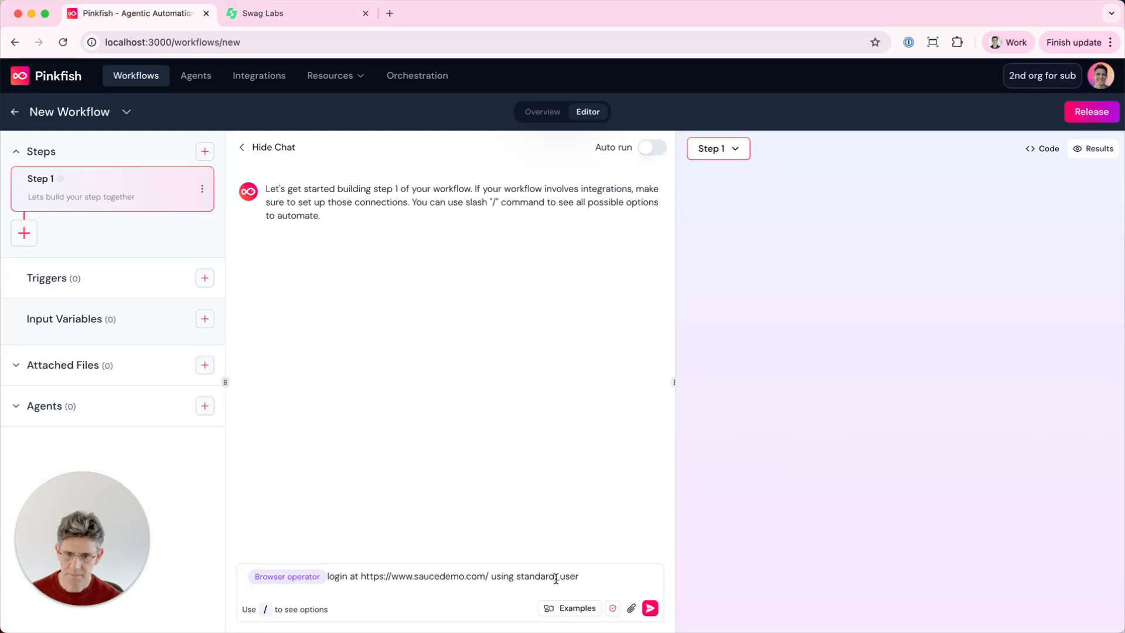
pyautogui.press('super+v')
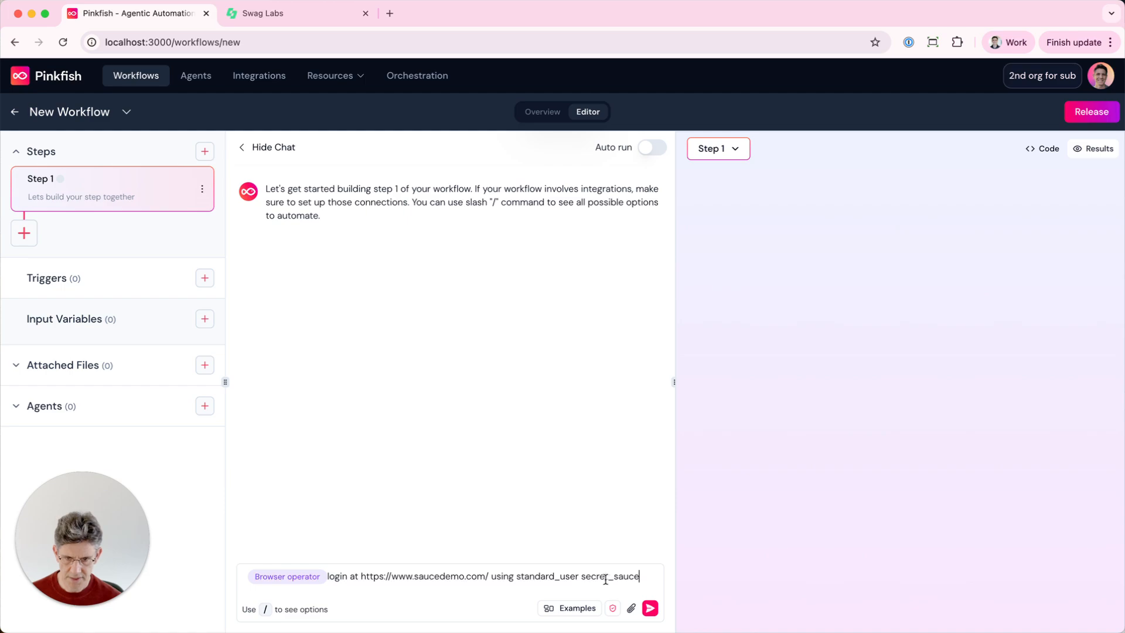
pyautogui.click(517, 571)
pyautogui.write('credenti')
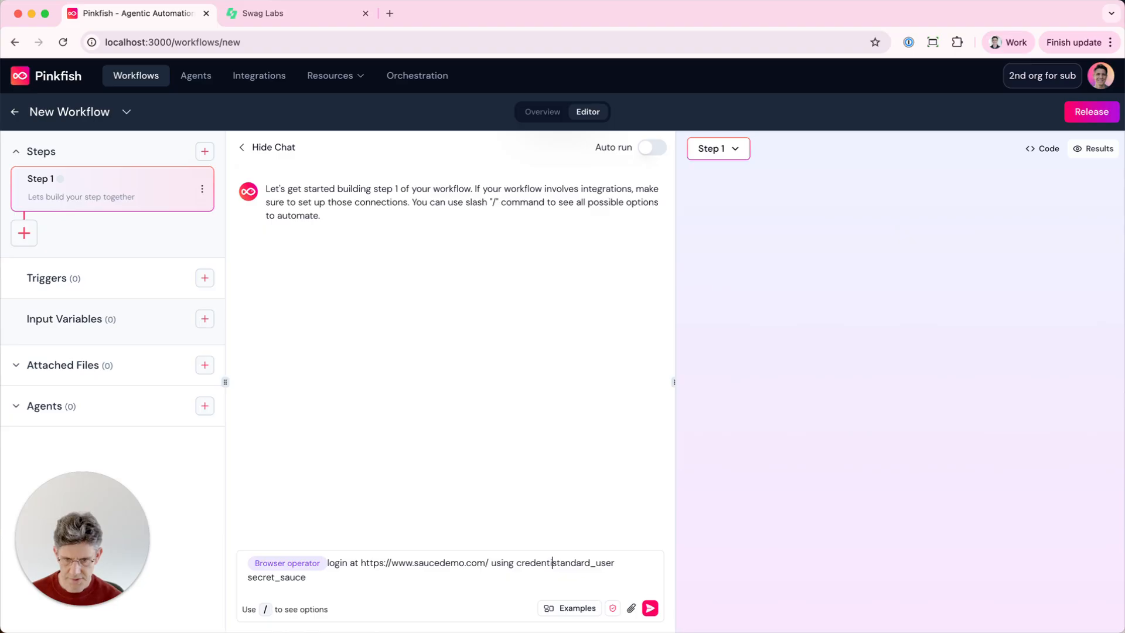
pyautogui.write('als standard_user')
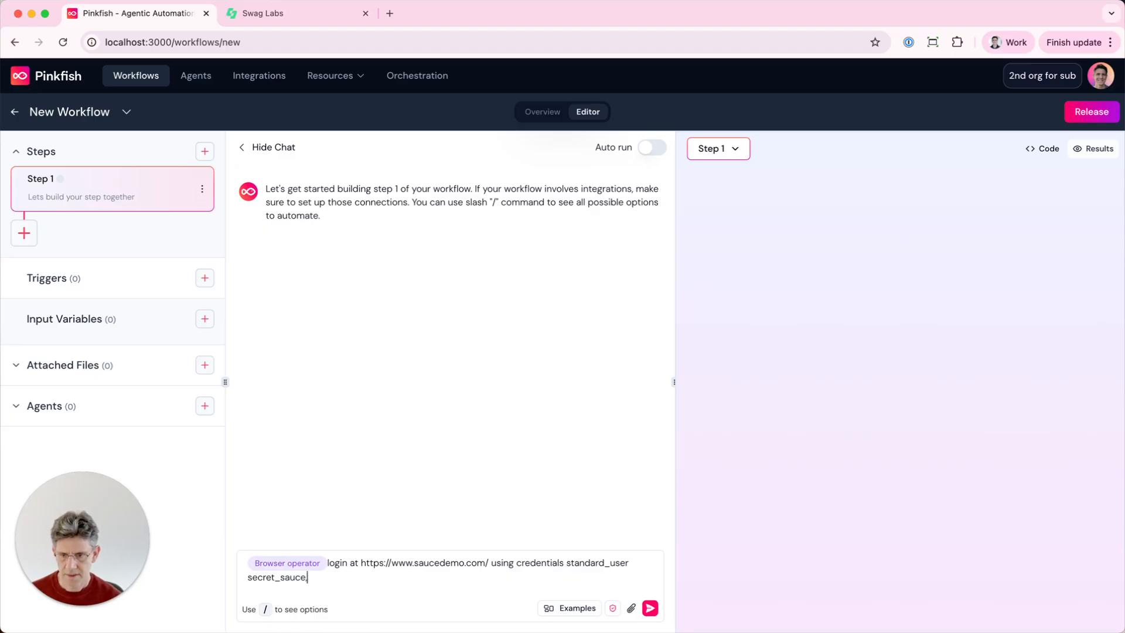
pyautogui.write(' secret_sauce, and add')
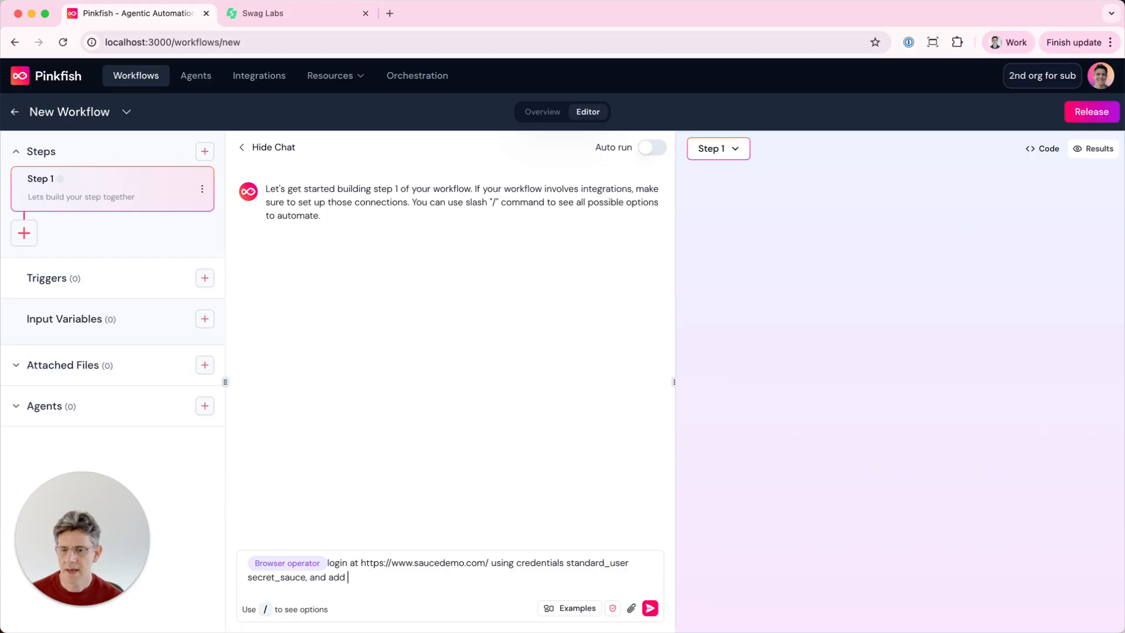
pyautogui.write(' three items to t')
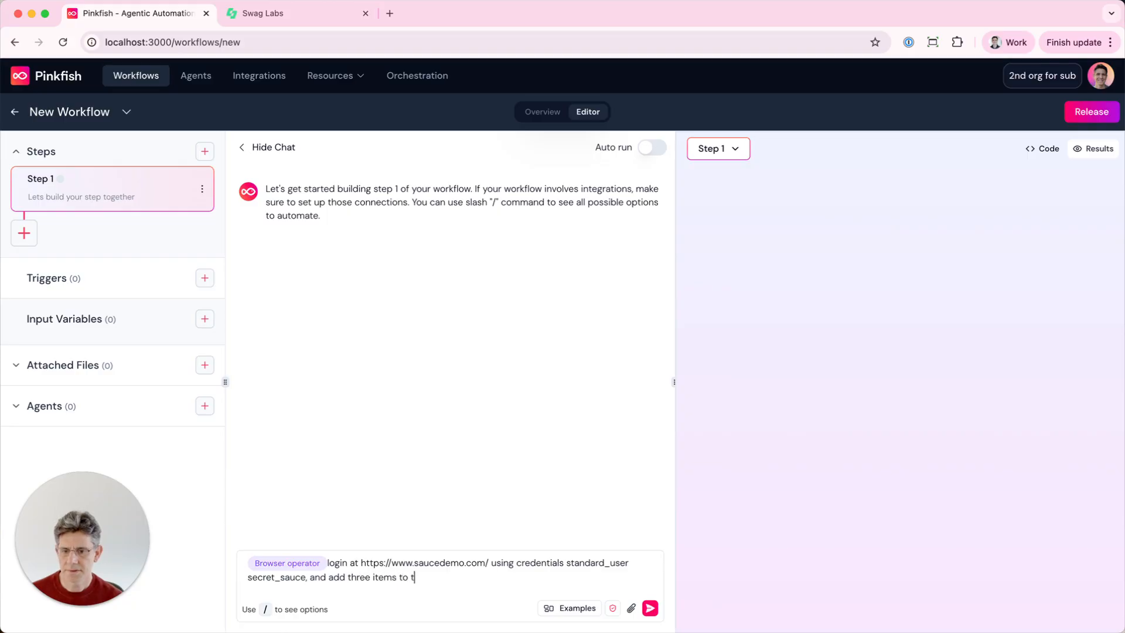
pyautogui.write('he cart from the product page')
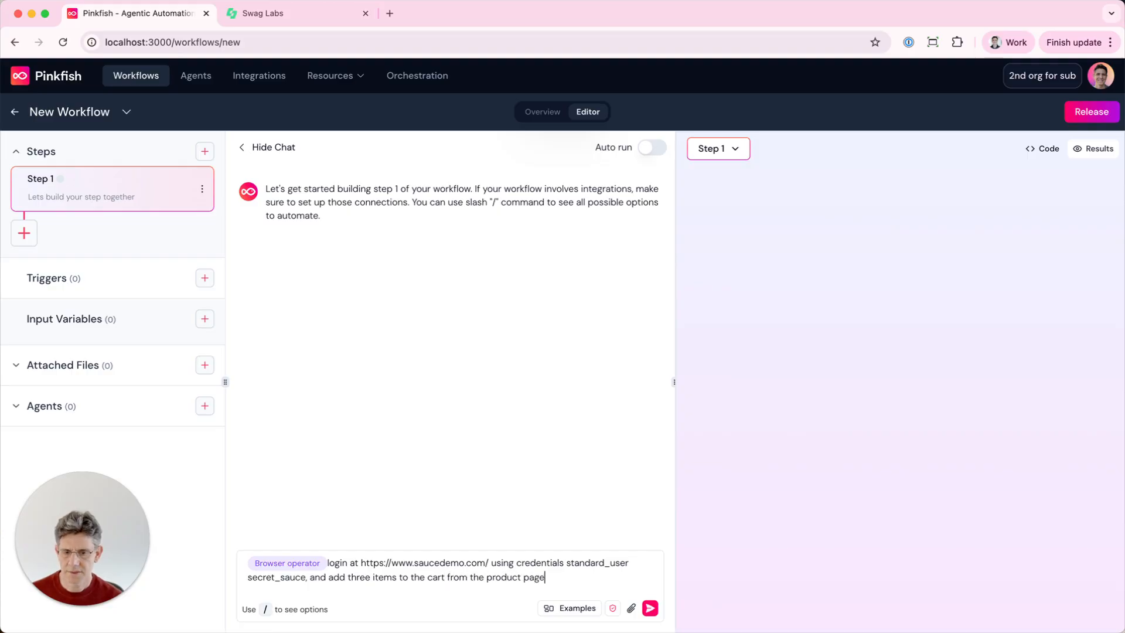
pyautogui.press('Return')
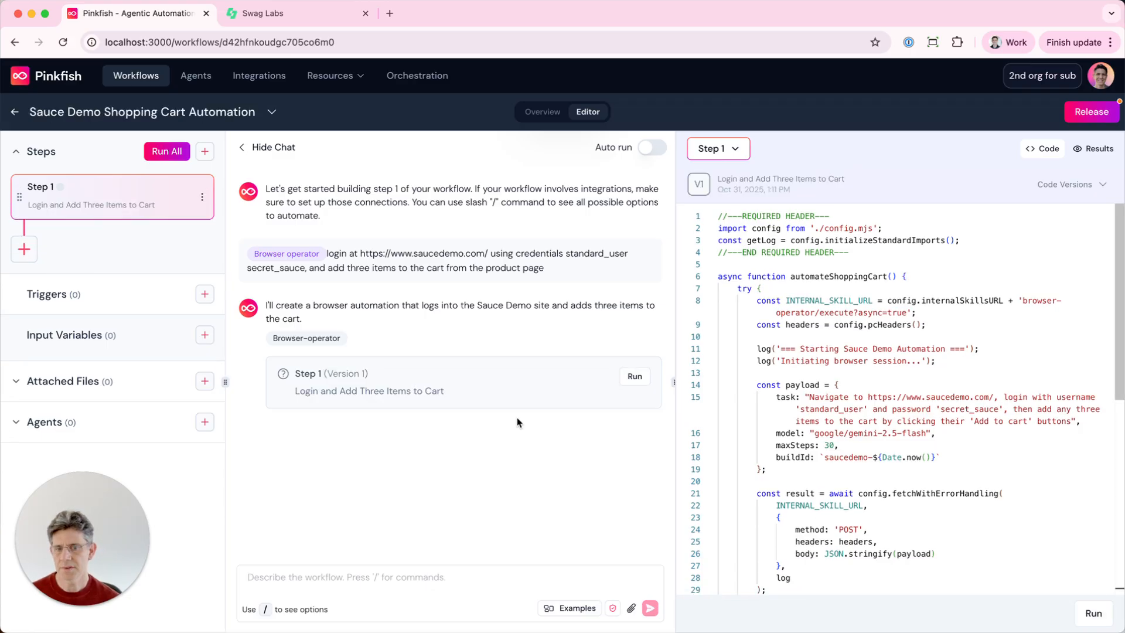
# - Run Step 1 to completion, review its Browser Operator recording, then open the store login page
pyautogui.click(1093, 613)
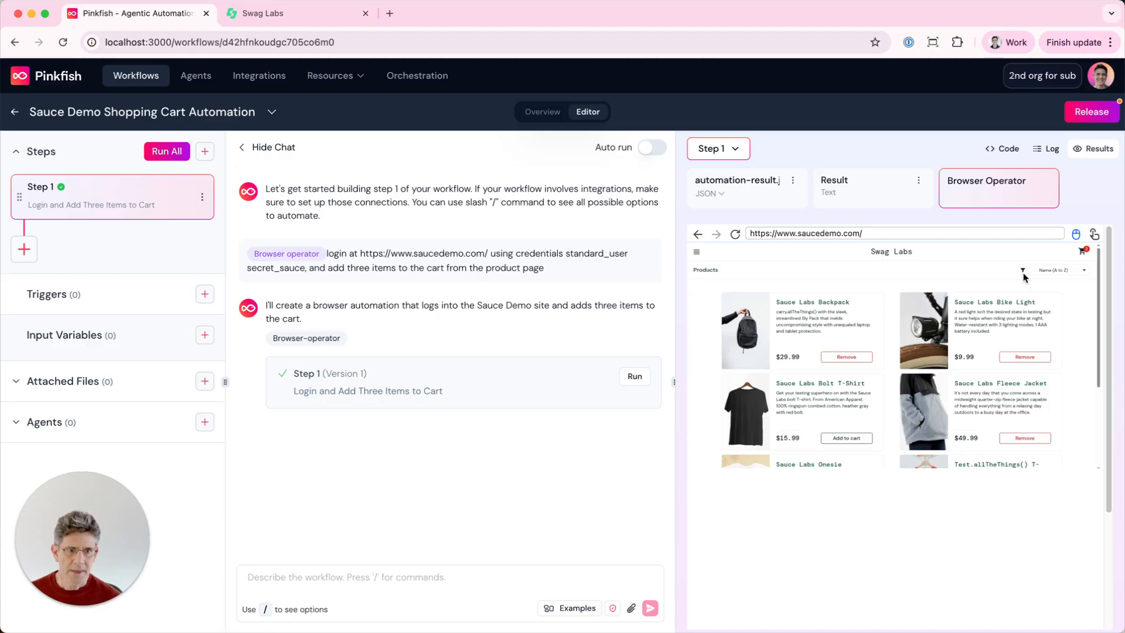
pyautogui.moveTo(1097, 324); pyautogui.dragTo(1087, 243)
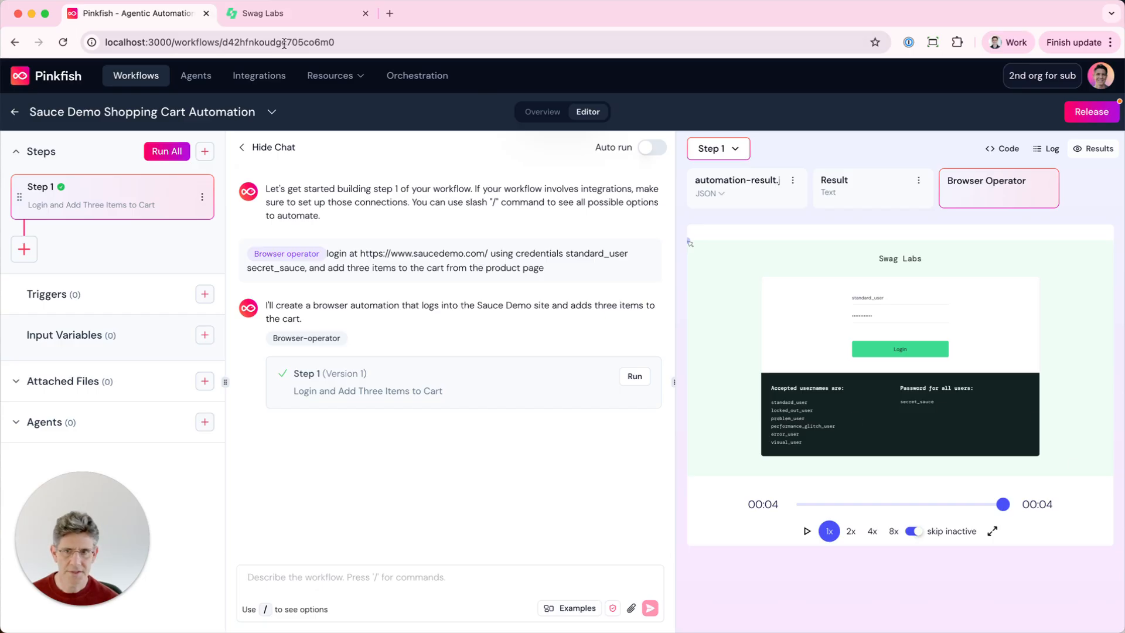
pyautogui.click(264, 12)
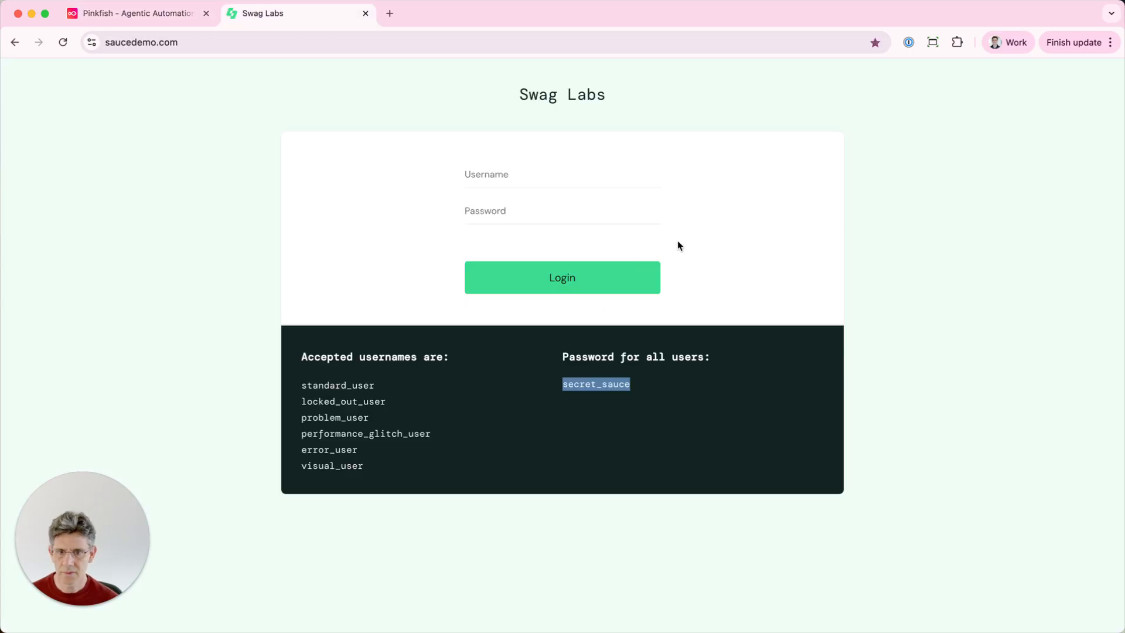
# - Log in to Swag Labs by copying the demo username and password into the form
pyautogui.doubleClick(336, 385)
pyautogui.press('super+c')
pyautogui.click(515, 193)
pyautogui.press('super+v')
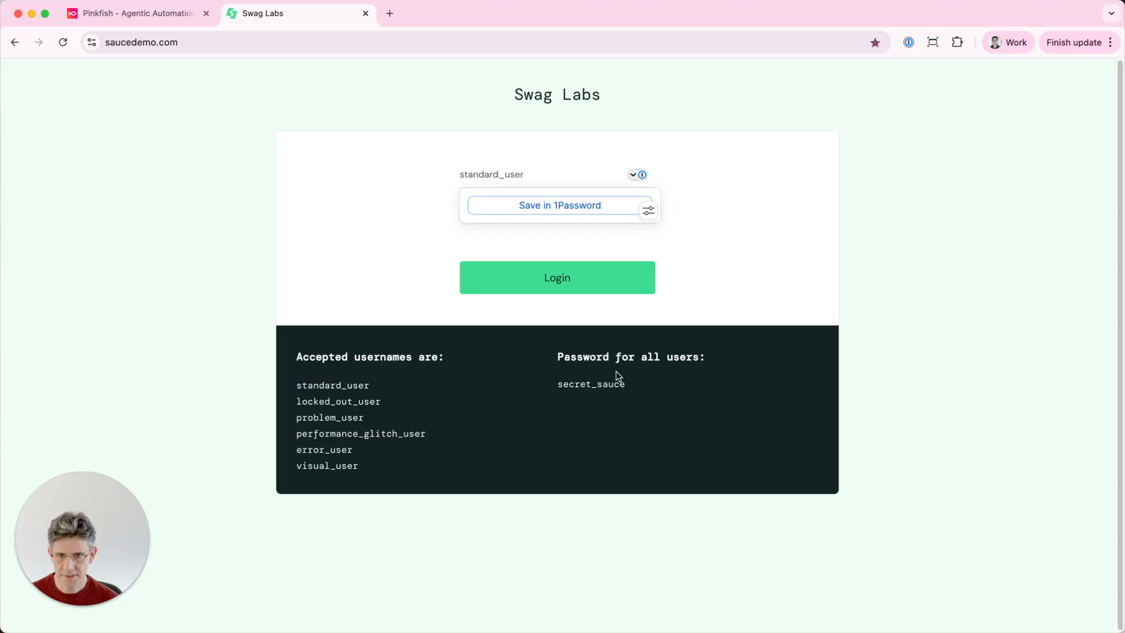
pyautogui.doubleClick(591, 384)
pyautogui.press('super+c')
pyautogui.click(514, 205)
pyautogui.press('super+v')
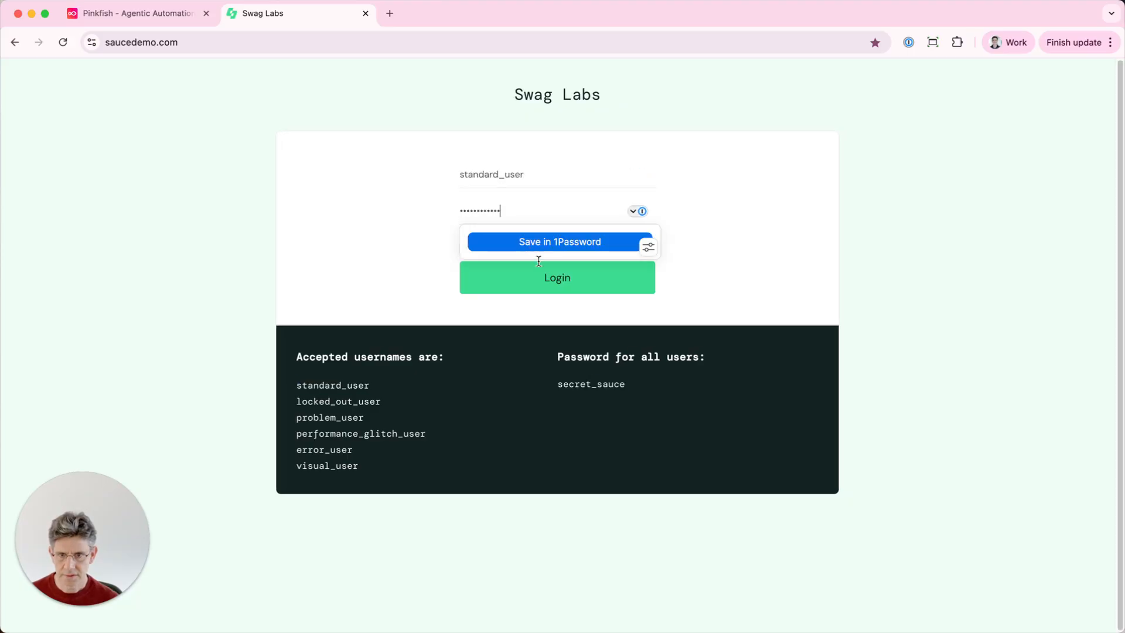
pyautogui.click(559, 293)
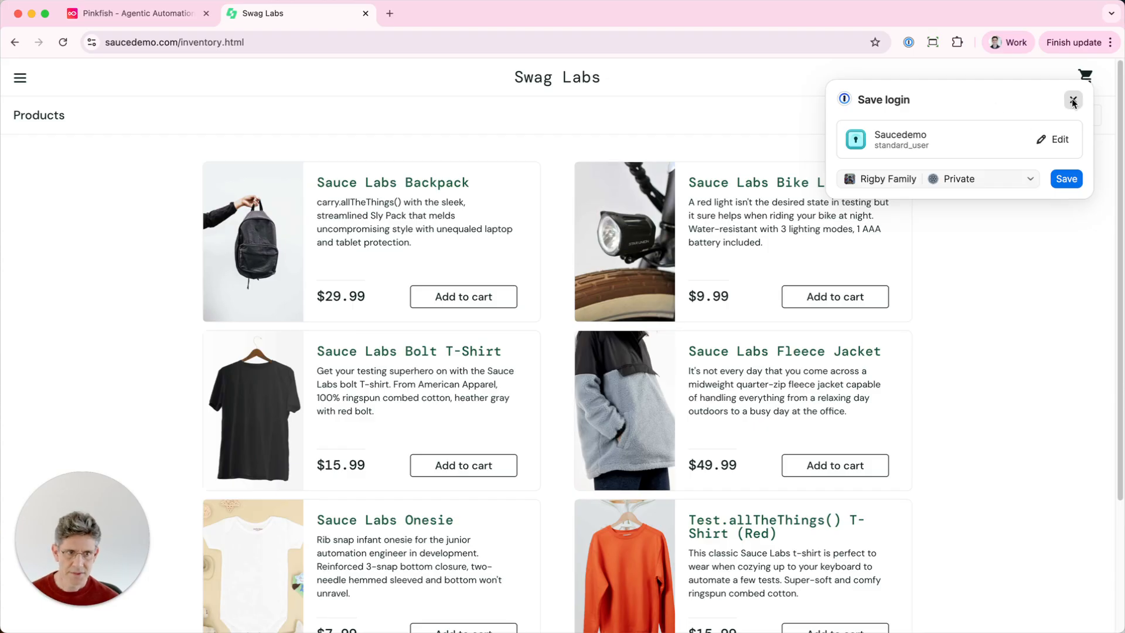
pyautogui.click(1072, 101)
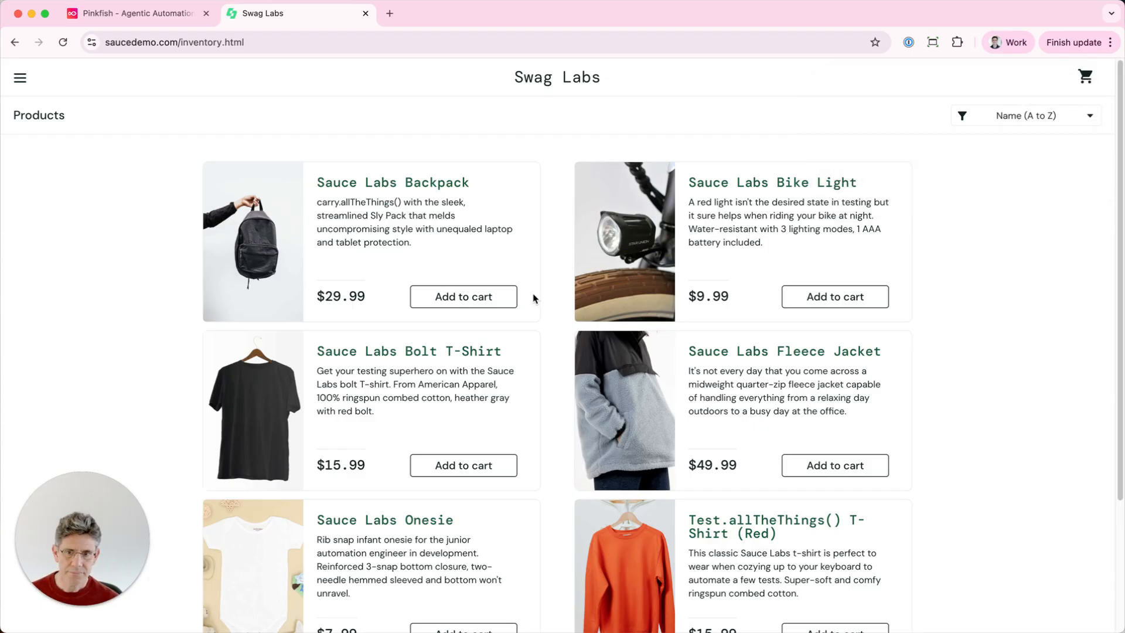
# - Add the Bike Light and Fleece Jacket, go to checkout, and submit the empty form
pyautogui.scroll(-1, 462, 275)
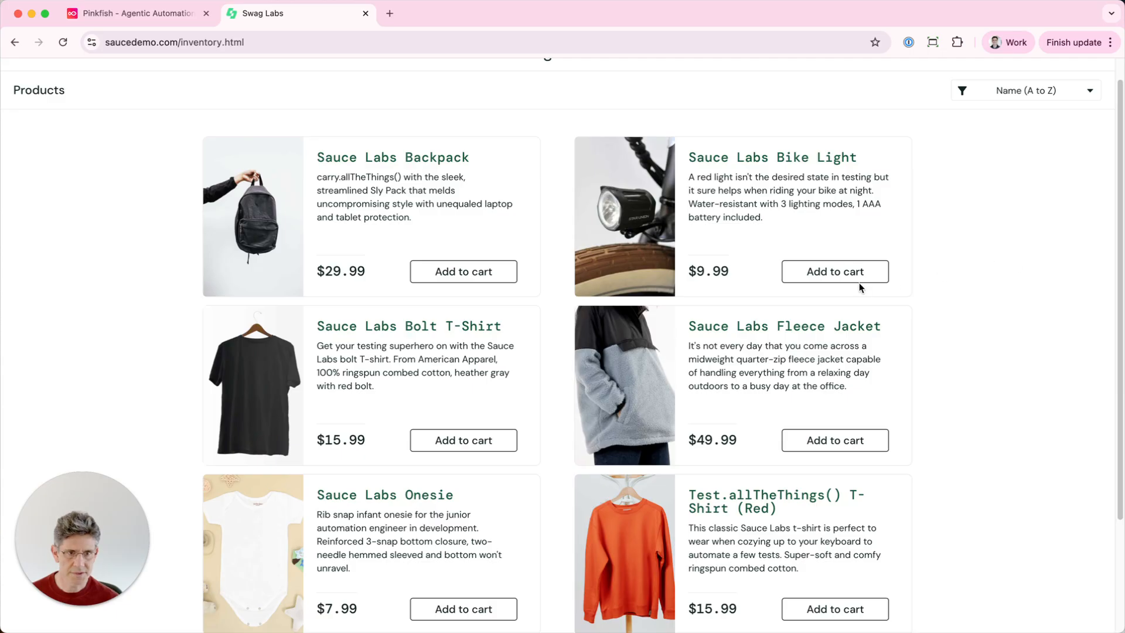
pyautogui.click(856, 279)
pyautogui.click(846, 443)
pyautogui.scroll(1, 1036, 170)
pyautogui.click(1090, 74)
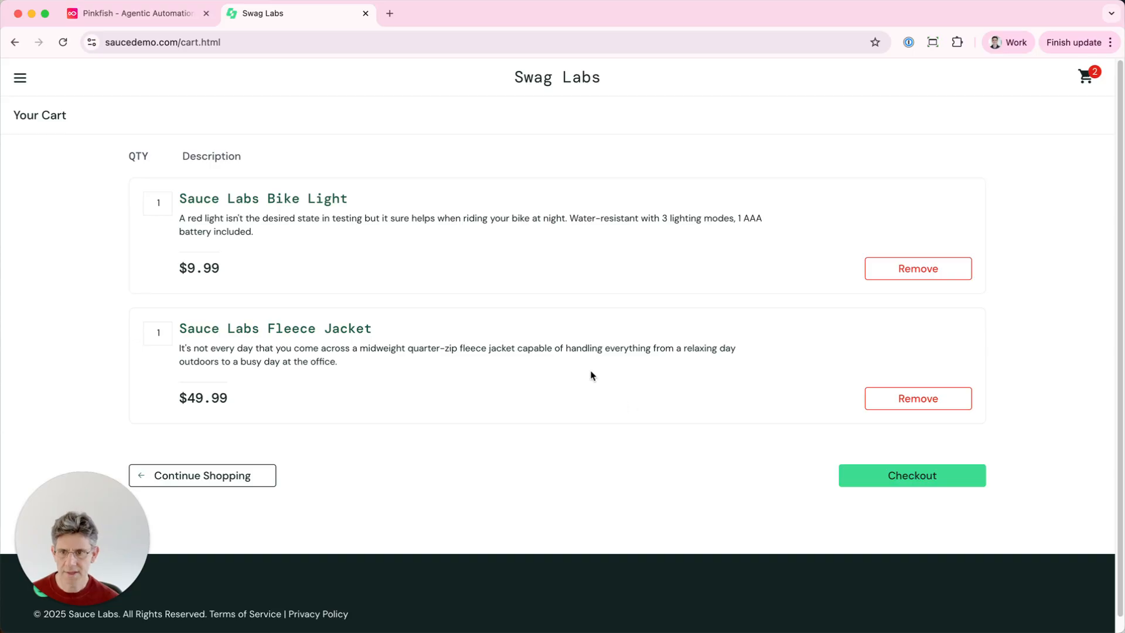
pyautogui.click(903, 479)
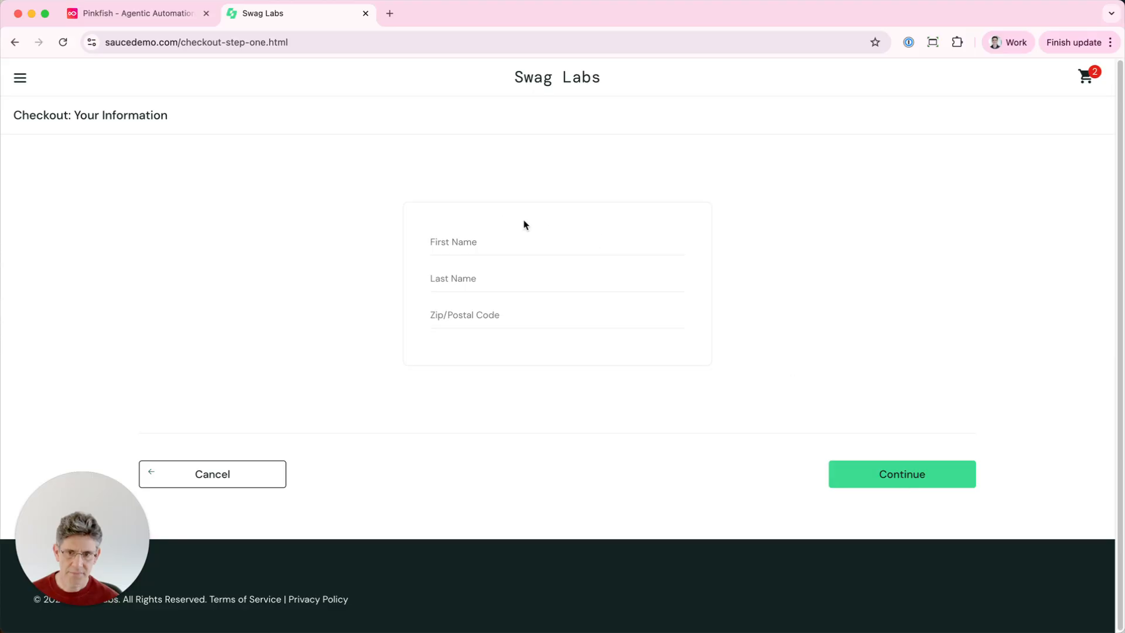
pyautogui.click(900, 479)
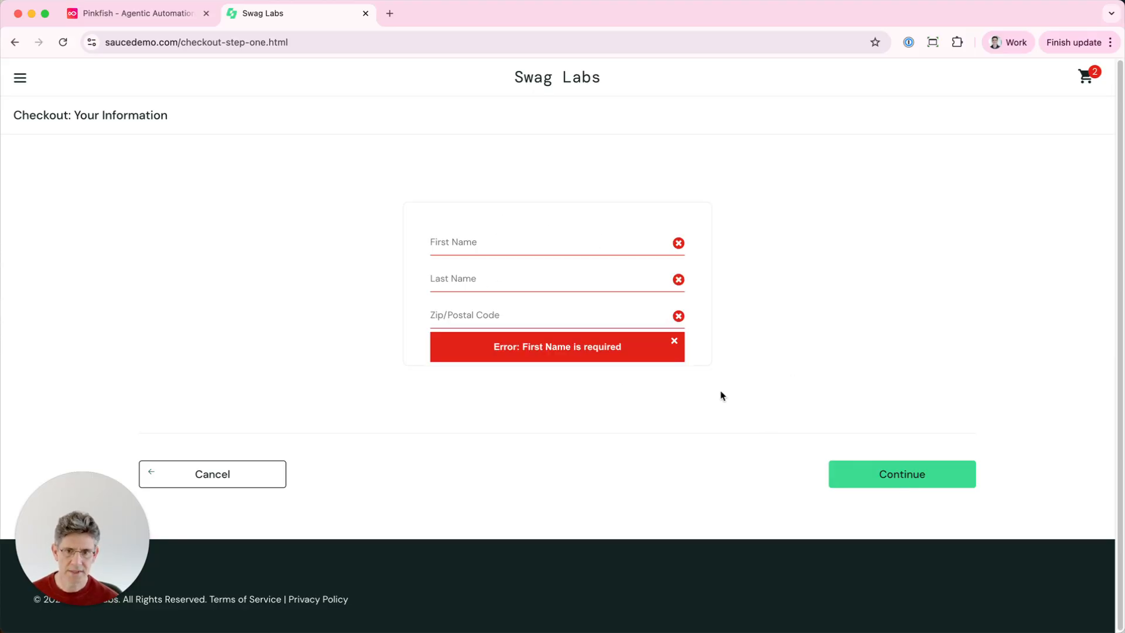
pyautogui.click(534, 245)
pyautogui.click(140, 23)
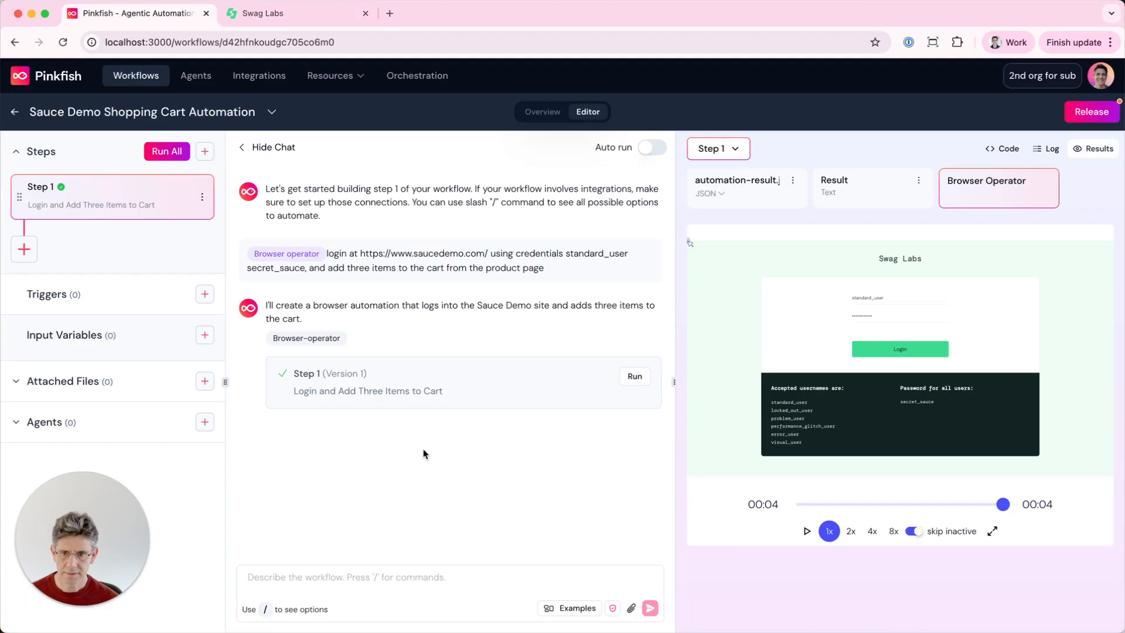
# - Type 'ok after thats done. click checkout button, fill in the forms with sample data, click continue'
pyautogui.click(344, 581)
pyautogui.write('o')
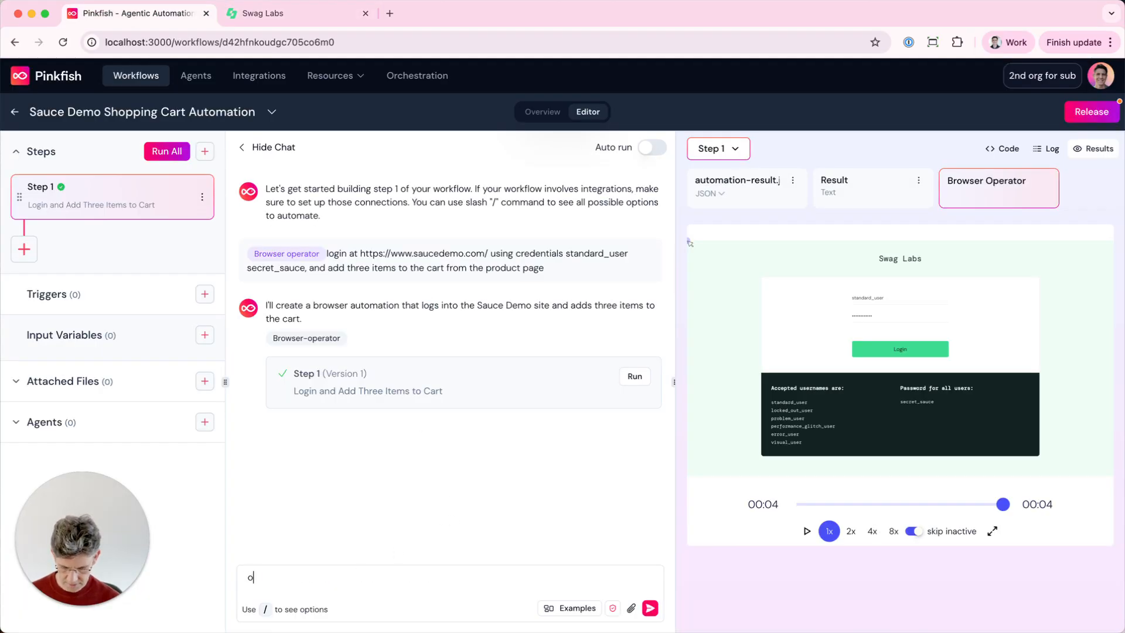
pyautogui.write('k after thats done. chi')
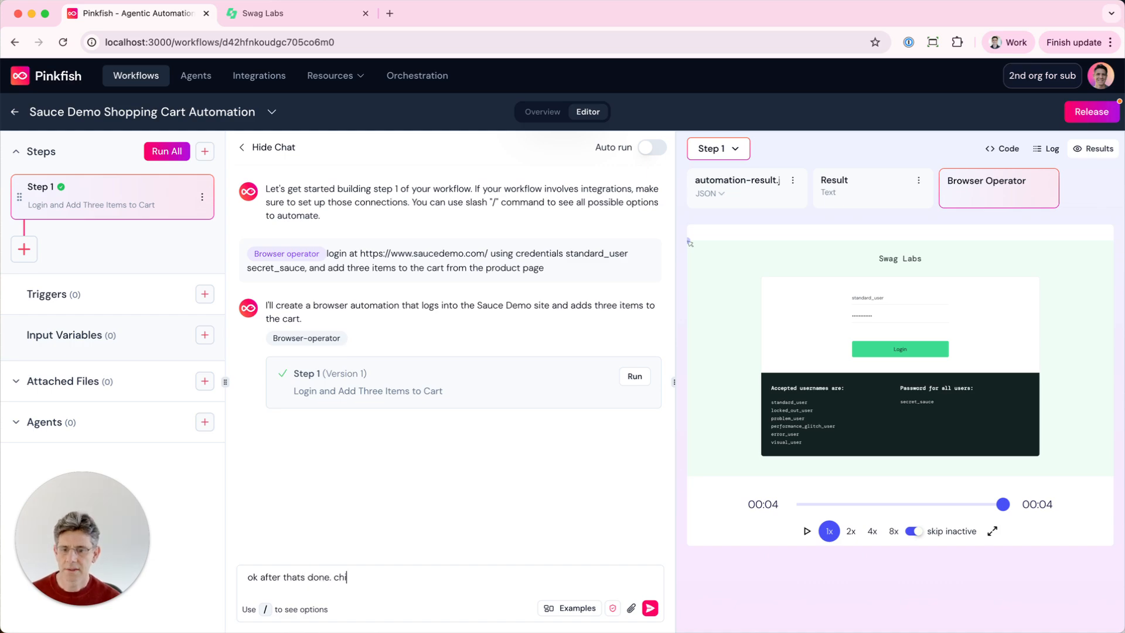
pyautogui.press('BackSpace')
pyautogui.press('BackSpace')
pyautogui.write('lick che')
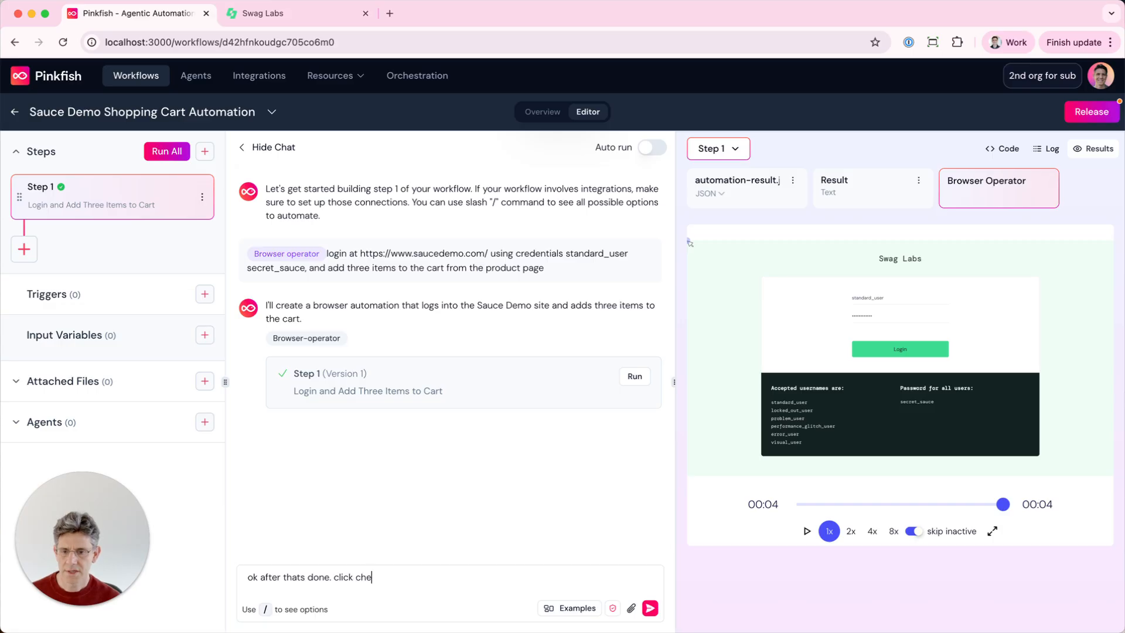
pyautogui.write('ckout button')
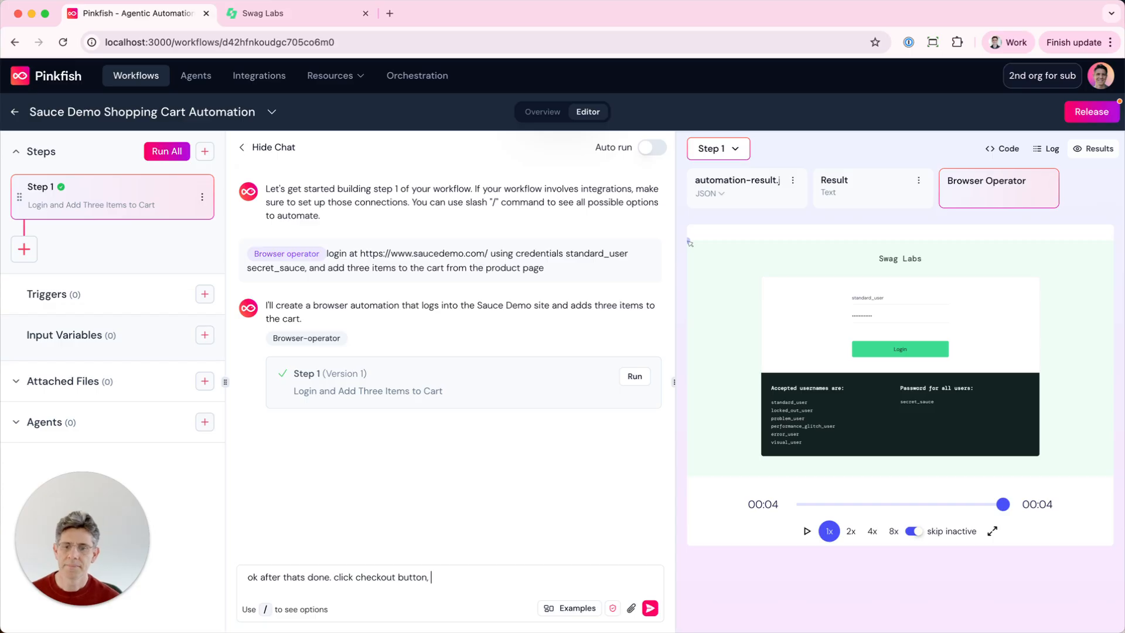
pyautogui.write(', add')
pyautogui.press('BackSpace')
pyautogui.press('BackSpace')
pyautogui.press('BackSpace')
pyautogui.press('BackSpace')
pyautogui.write('fill ')
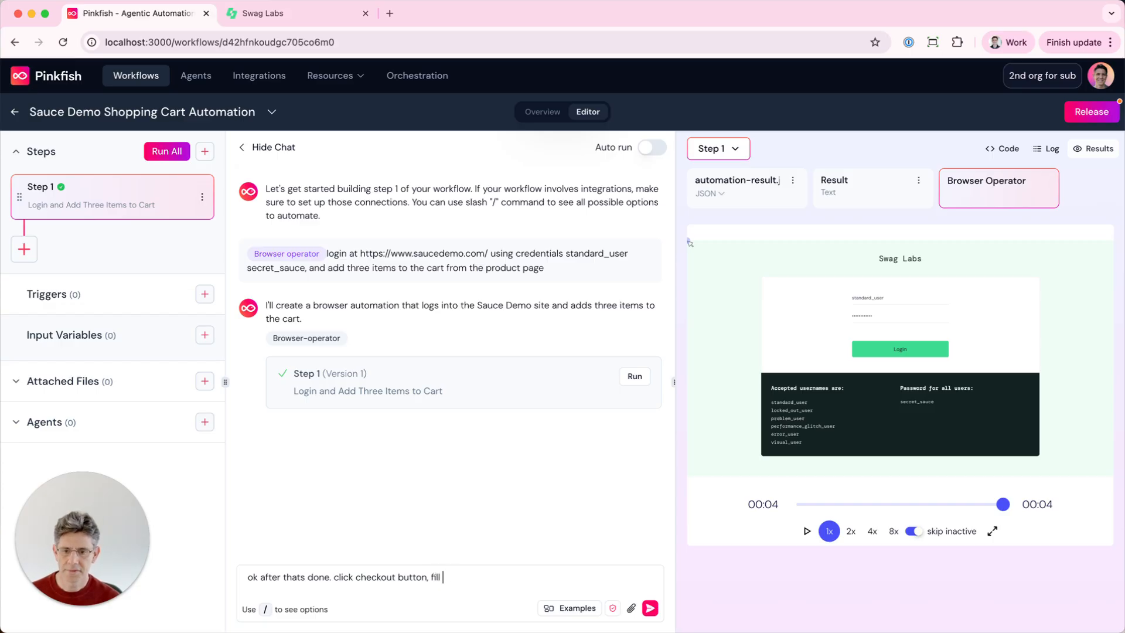
pyautogui.write('in the forms with sam')
pyautogui.press('BackSpace')
pyautogui.press('BackSpace')
pyautogui.write('ms ')
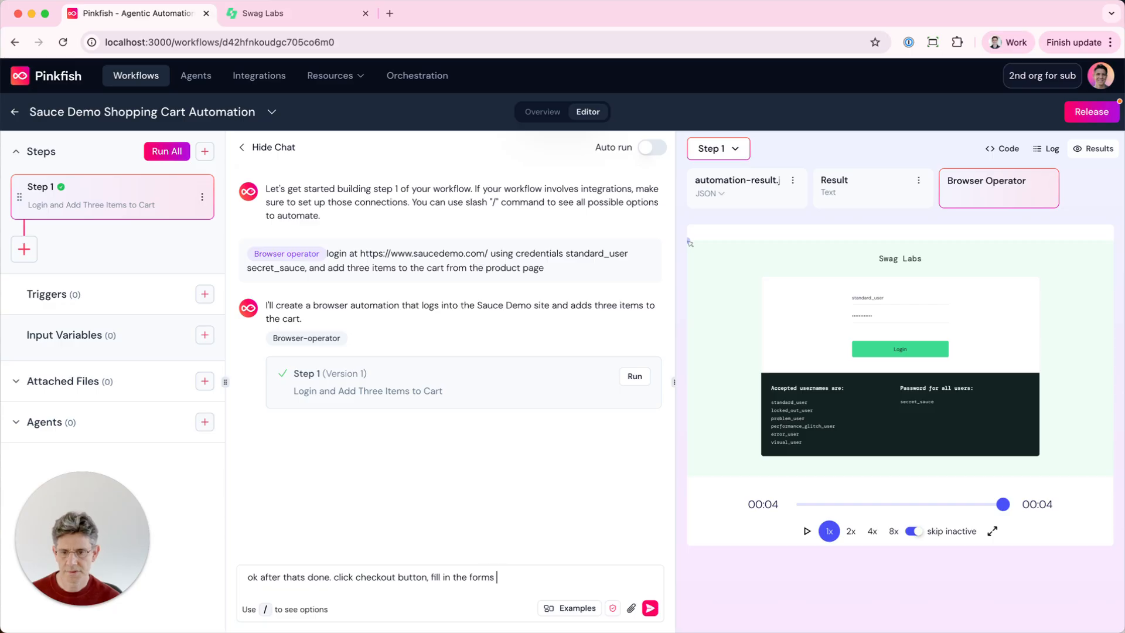
pyautogui.write('with sample data, click contin')
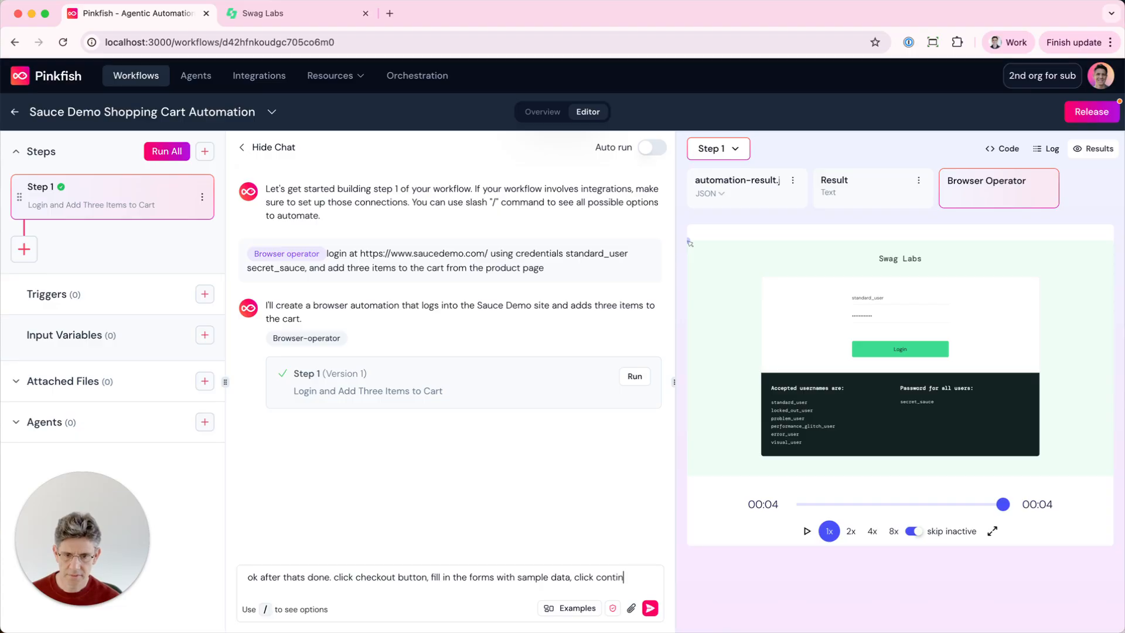
pyautogui.write('ue,')
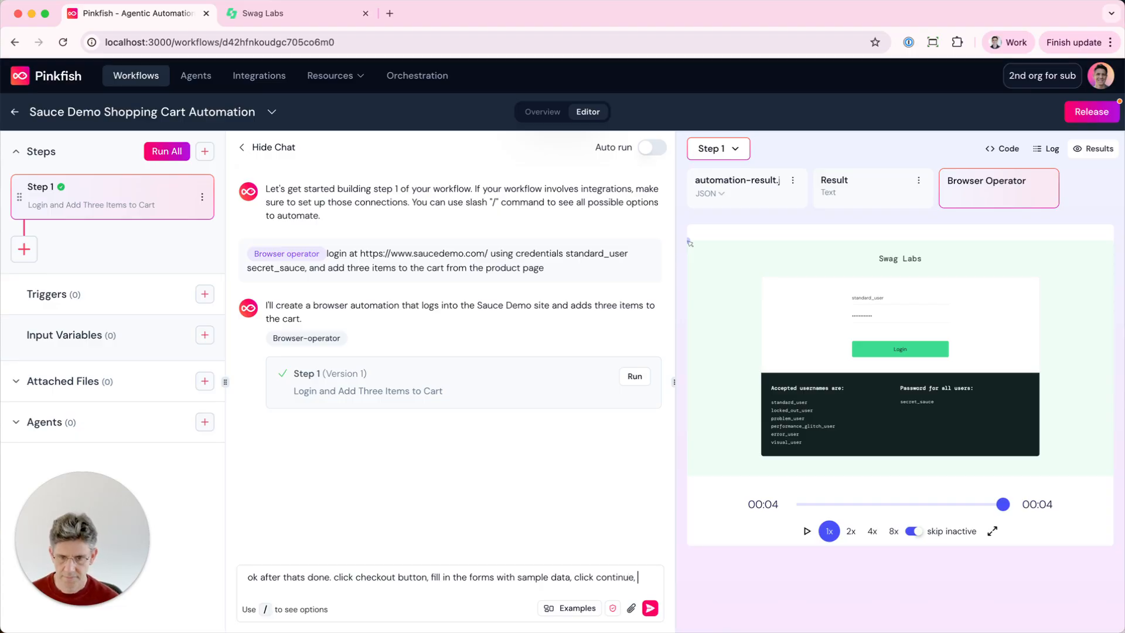
pyautogui.click(263, 14)
# - Enter 'asd' as first name, last name and zip, and continue to the overview
pyautogui.press('Escape')
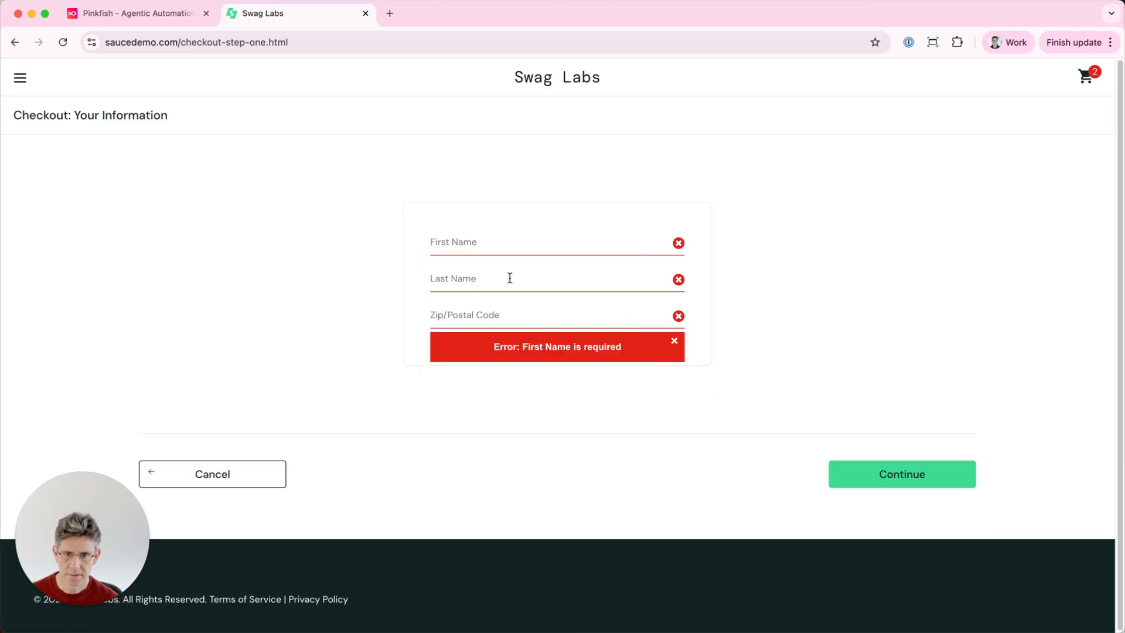
pyautogui.write('asd')
pyautogui.click(633, 281)
pyautogui.write('asd')
pyautogui.click(645, 314)
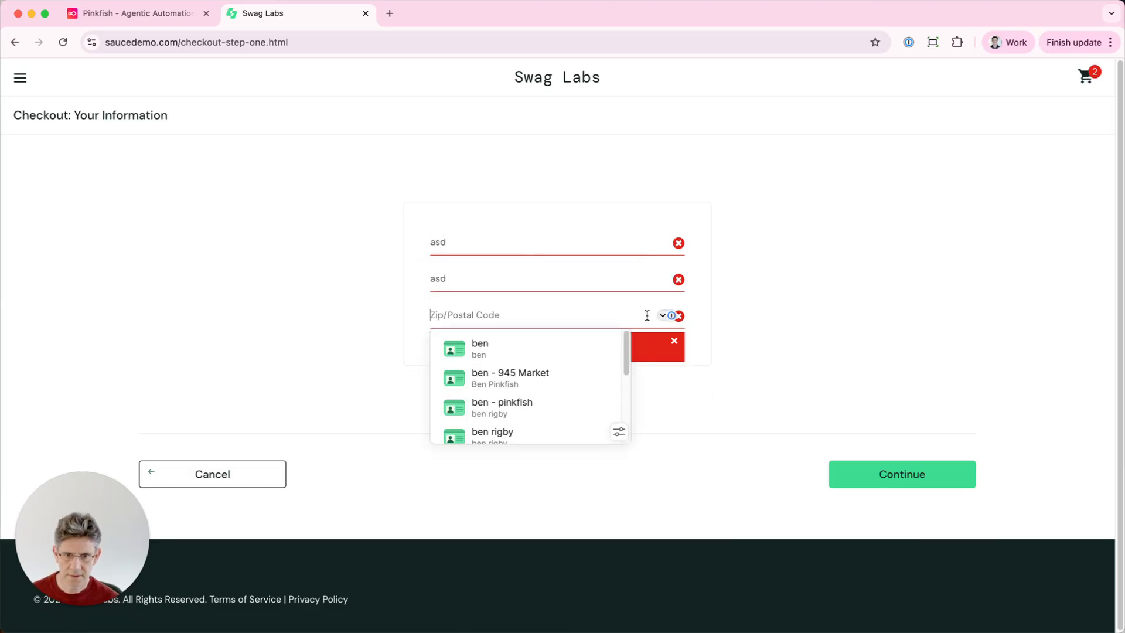
pyautogui.write('asd')
pyautogui.click(908, 477)
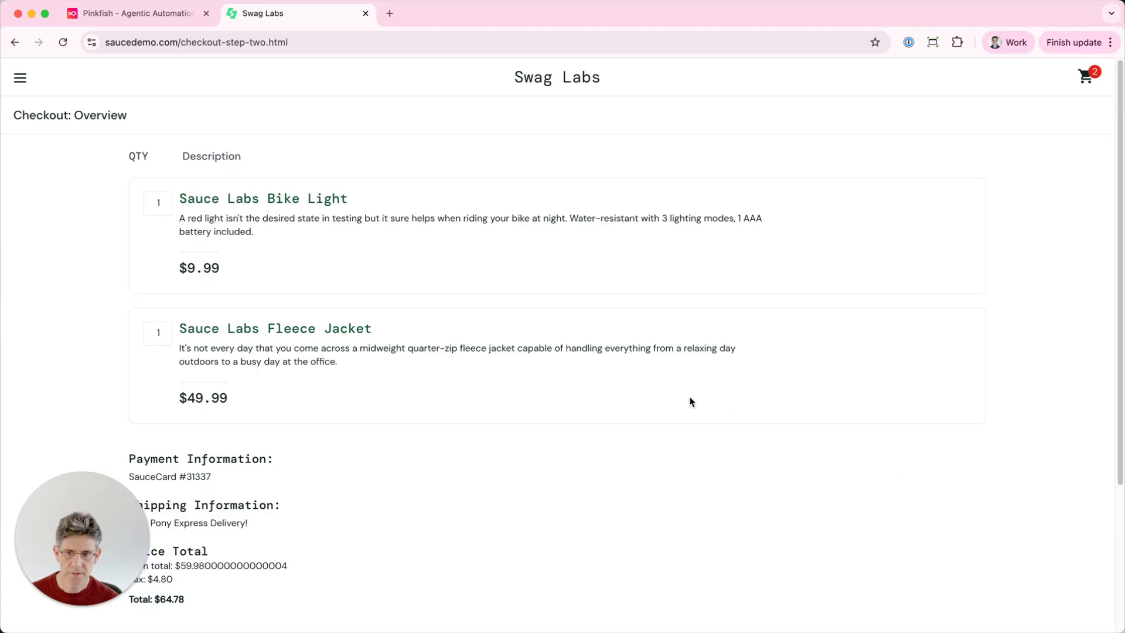
# - Check the $64.78 total, then append 'adn then on the next page, click finish.' to the draft
pyautogui.scroll(-5, 692, 402)
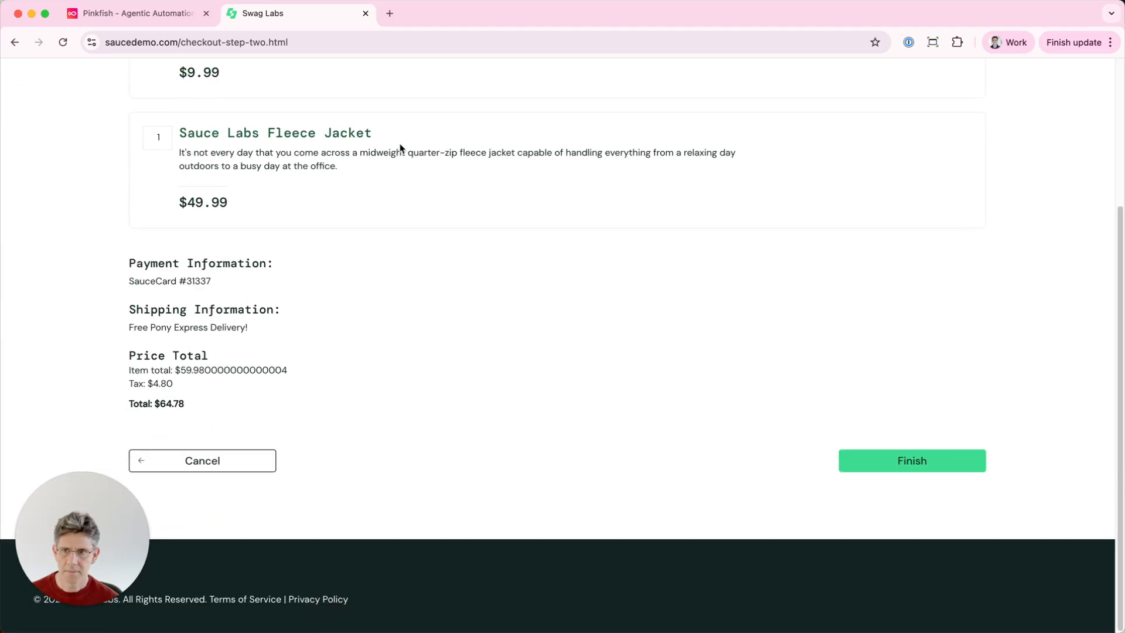
pyautogui.click(139, 18)
pyautogui.write('adn then ')
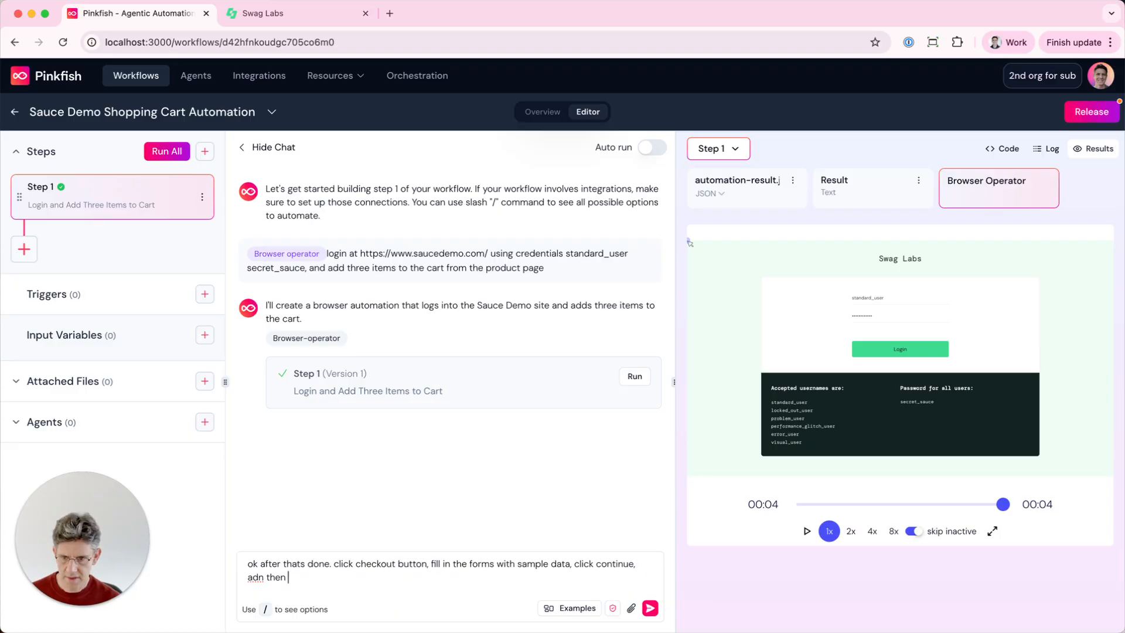
pyautogui.write('on the next page')
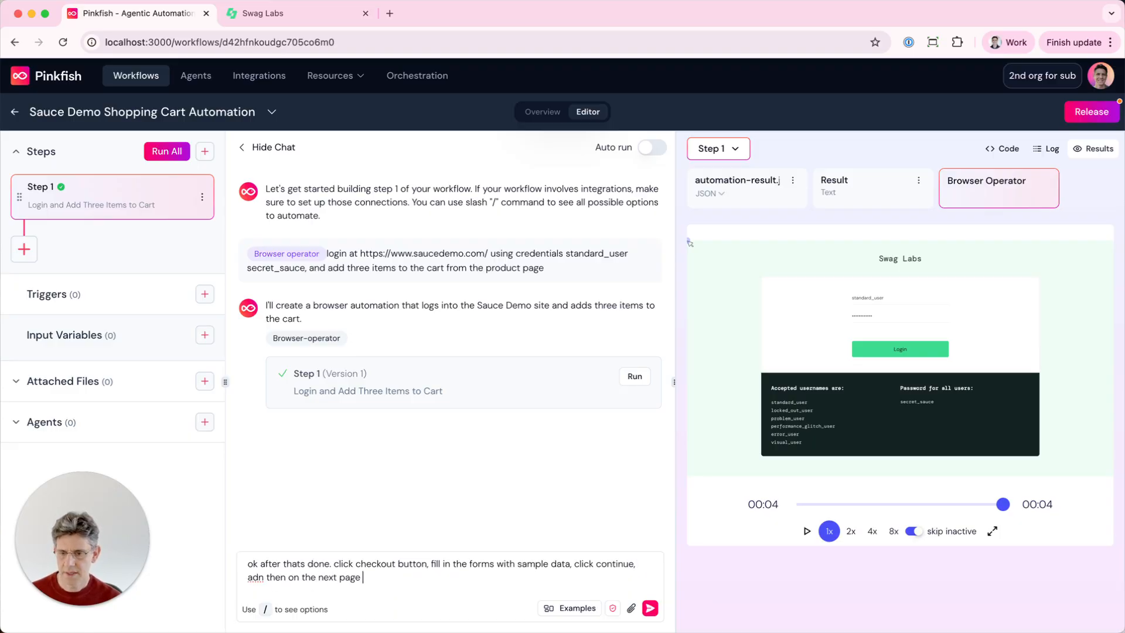
pyautogui.write(', click finish')
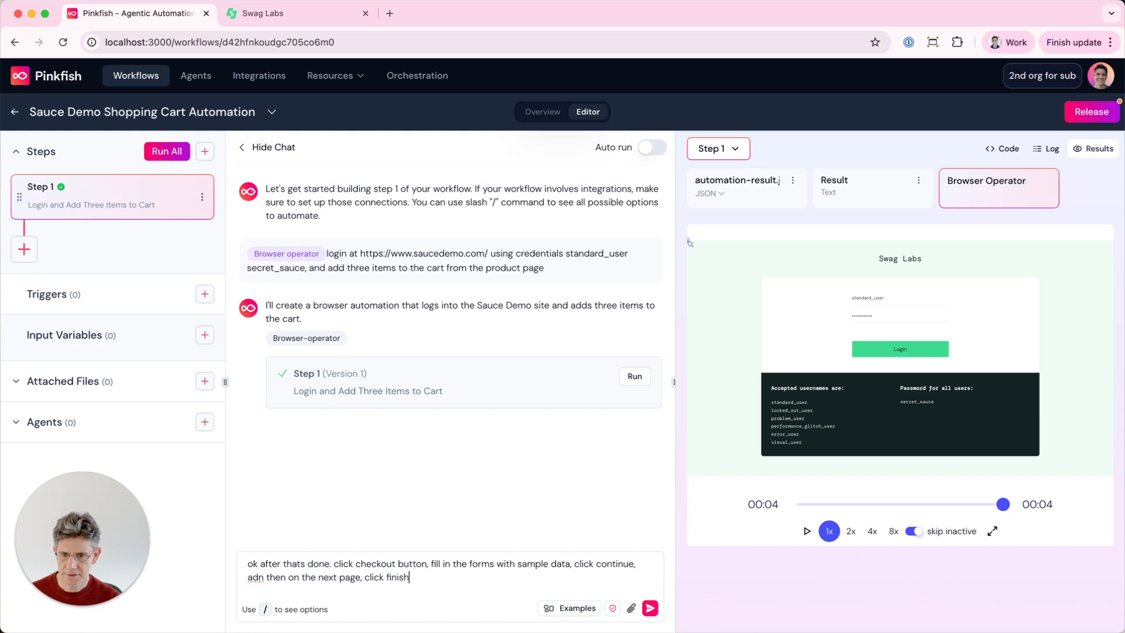
pyautogui.write('.')
# - Send the completed follow-up request ending 'click finish.' to the assistant
pyautogui.press('Return')
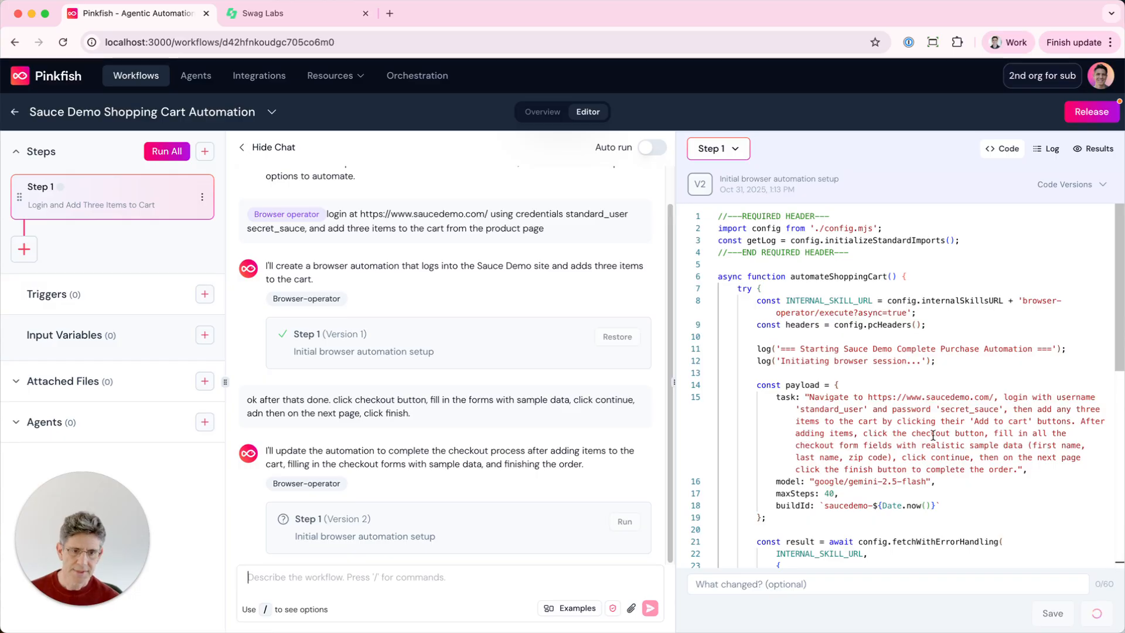
# - Review the new checkout task text, then run Step 1 to complete the Sauce Demo order
pyautogui.moveTo(896, 421); pyautogui.dragTo(1026, 468)
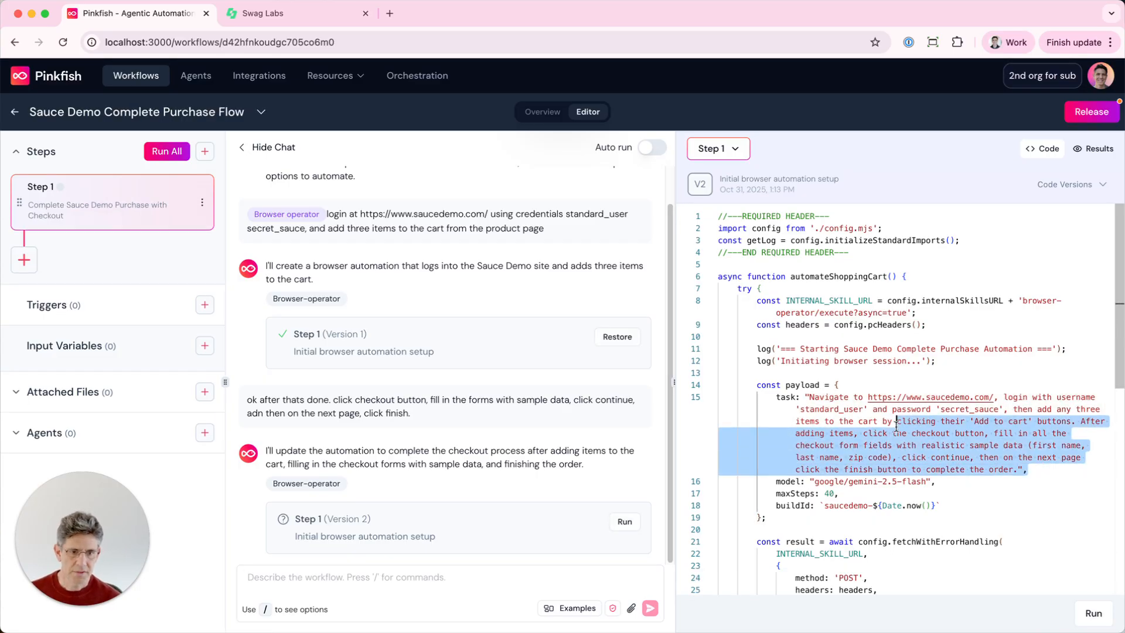
pyautogui.click(785, 396)
pyautogui.click(1093, 613)
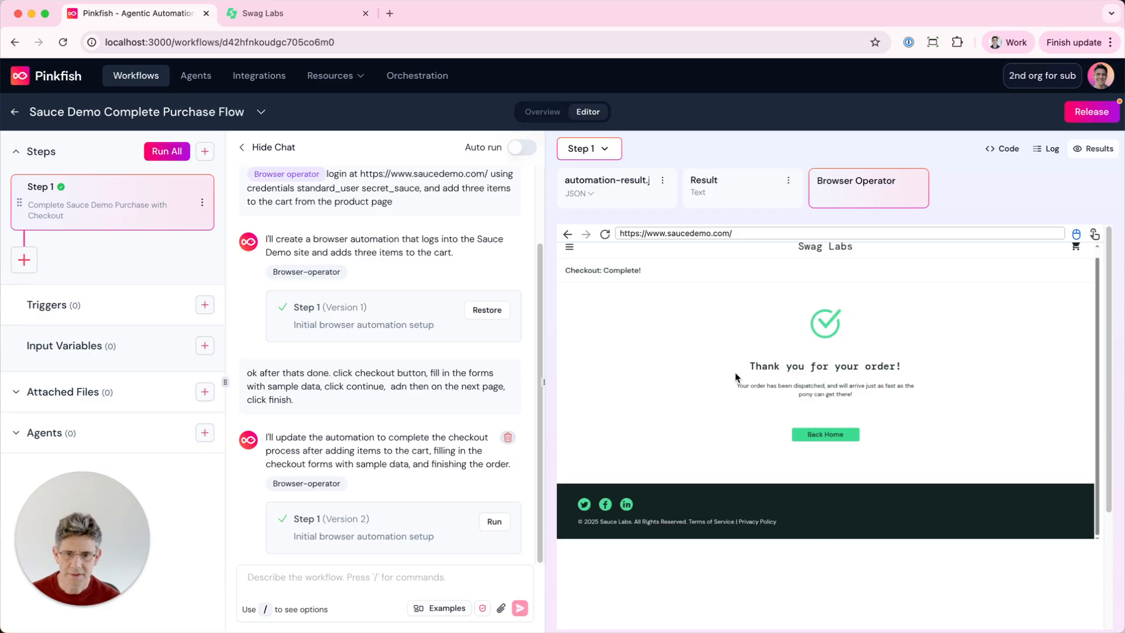
pyautogui.moveTo(543, 384); pyautogui.dragTo(614, 384)
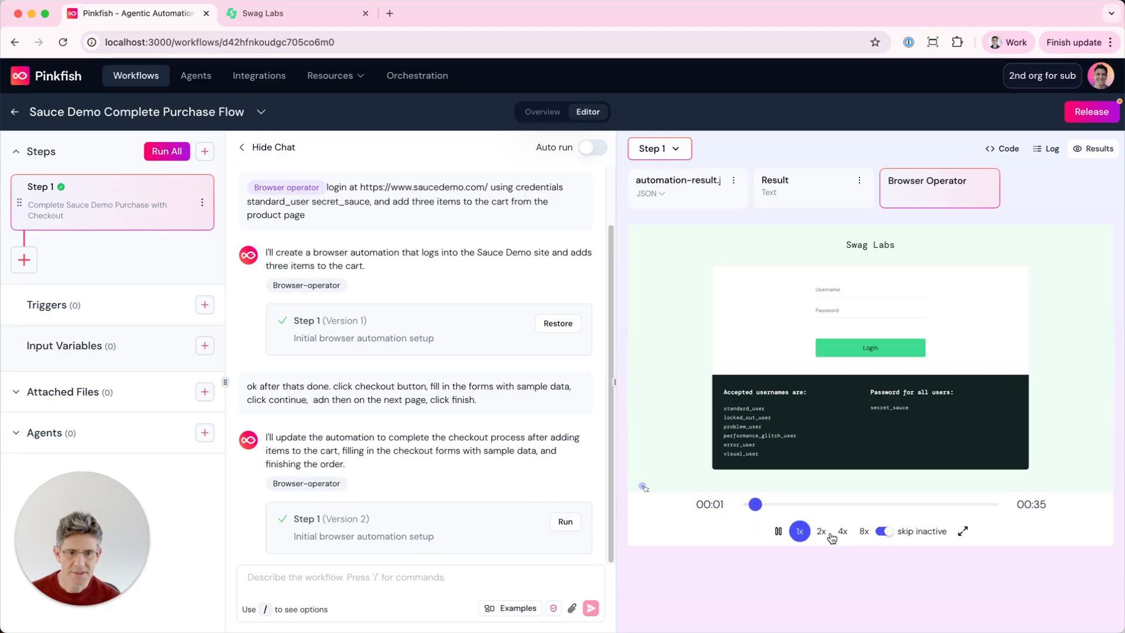
# - Replay the 35-second session at 4x to the checkout overview with Backpack, Bike Light and Bolt T-Shirt
pyautogui.click(834, 536)
pyautogui.click(842, 531)
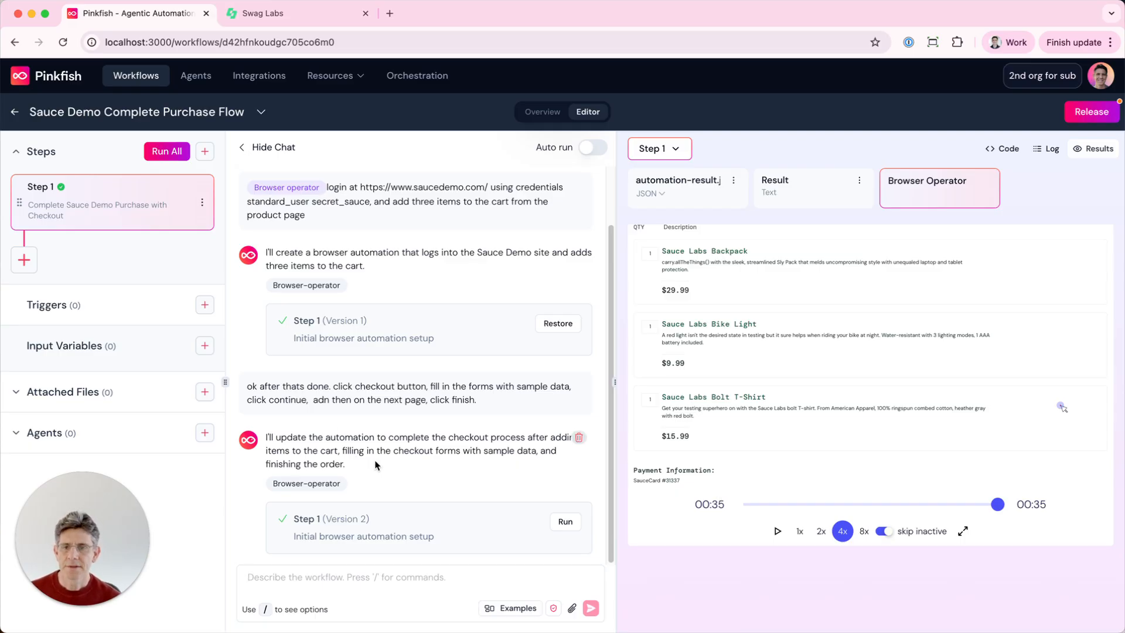
pyautogui.scroll(2, 396, 475)
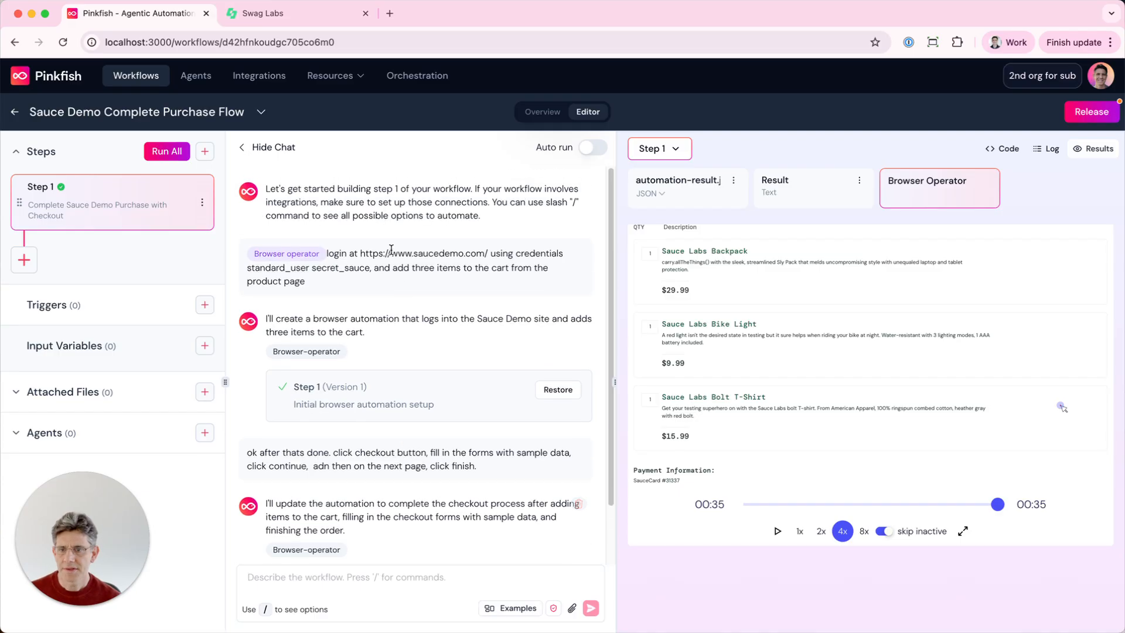
pyautogui.moveTo(330, 76)
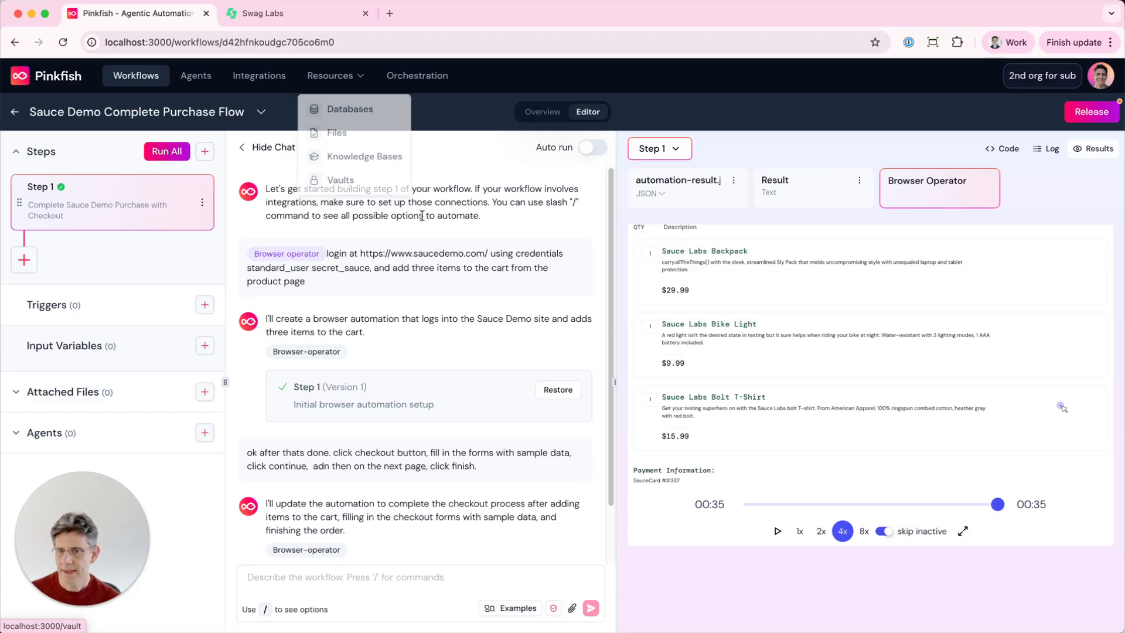
pyautogui.scroll(-2, 447, 410)
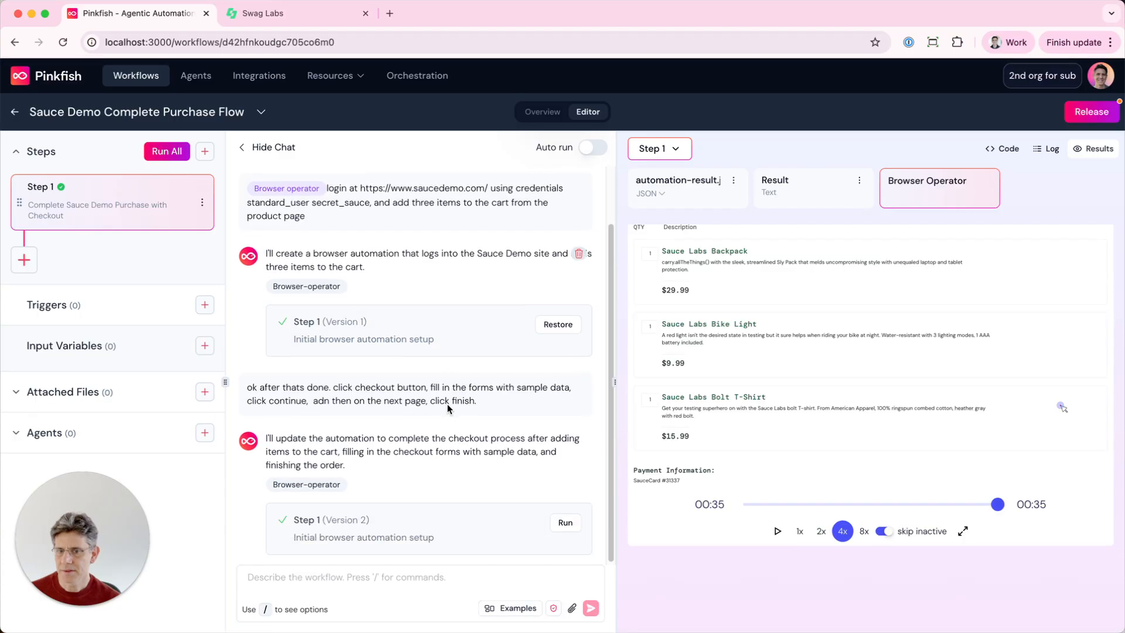